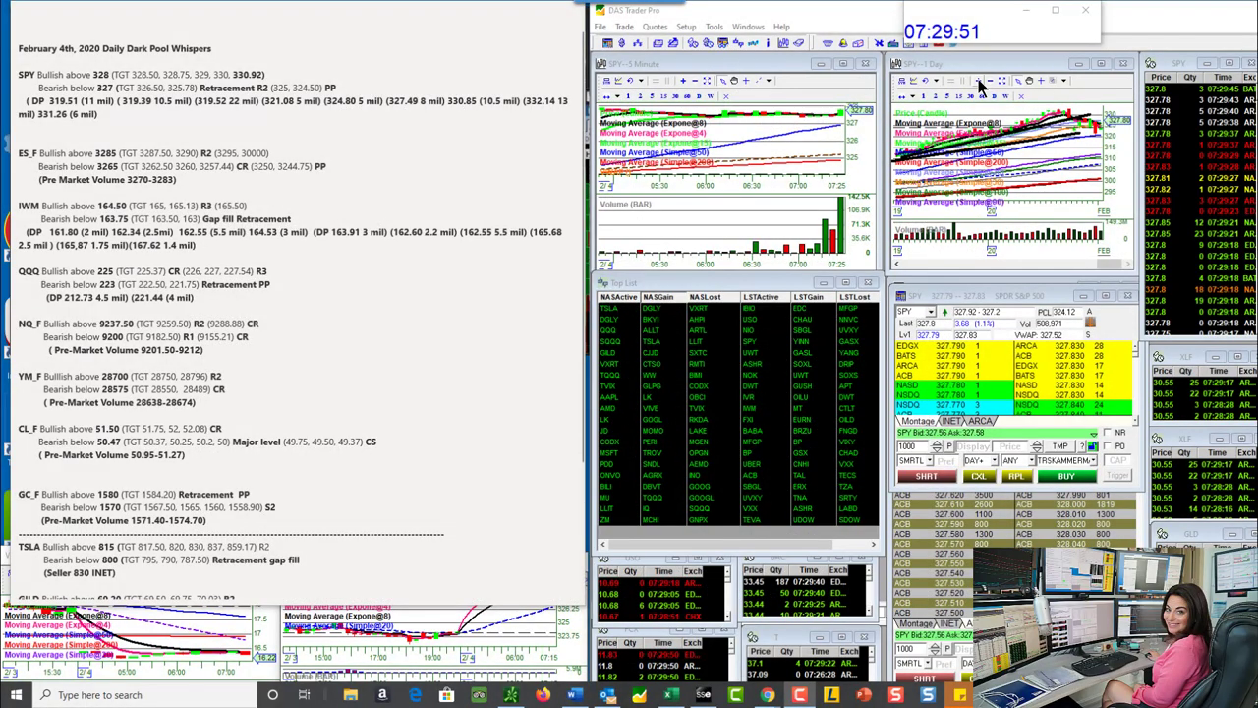
Zoom in on the SPY one-day chart and change the linked quote window's symbol to #ES.
{"action": "left_click", "coordinate": [979, 87]}
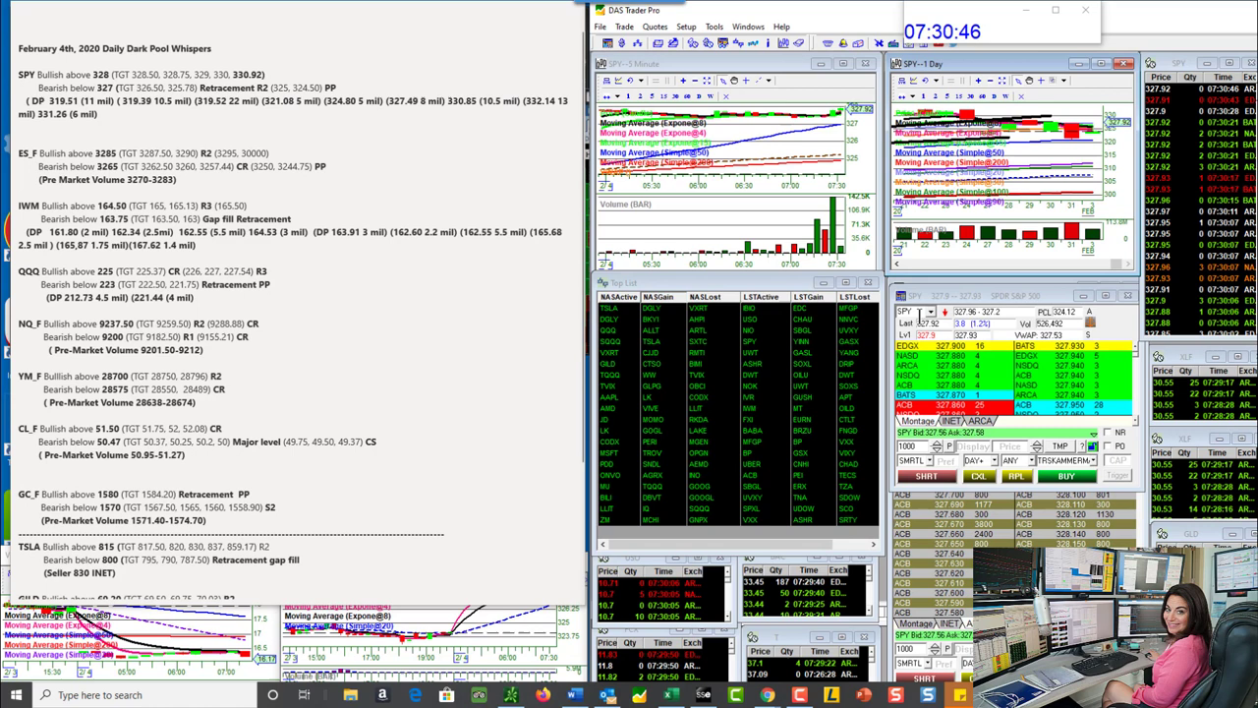
{"action": "left_click", "coordinate": [922, 313]}
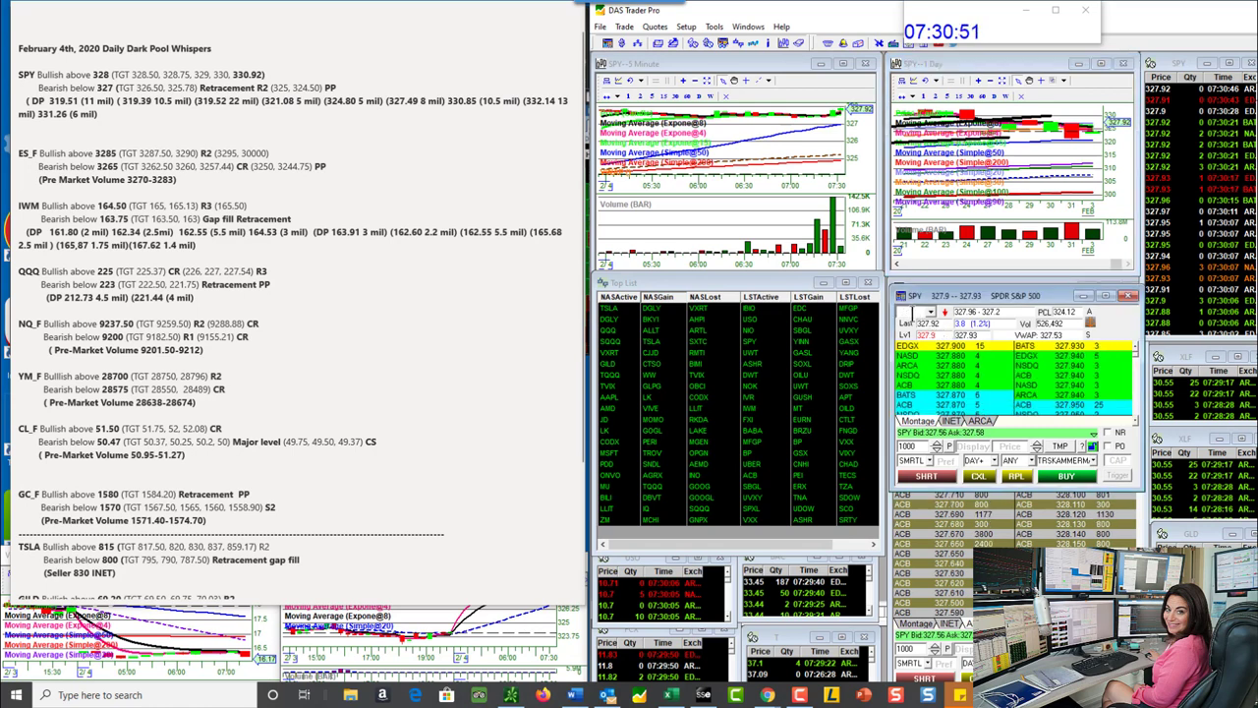
{"action": "type", "text": "TES"}
{"action": "key", "text": "Return"}
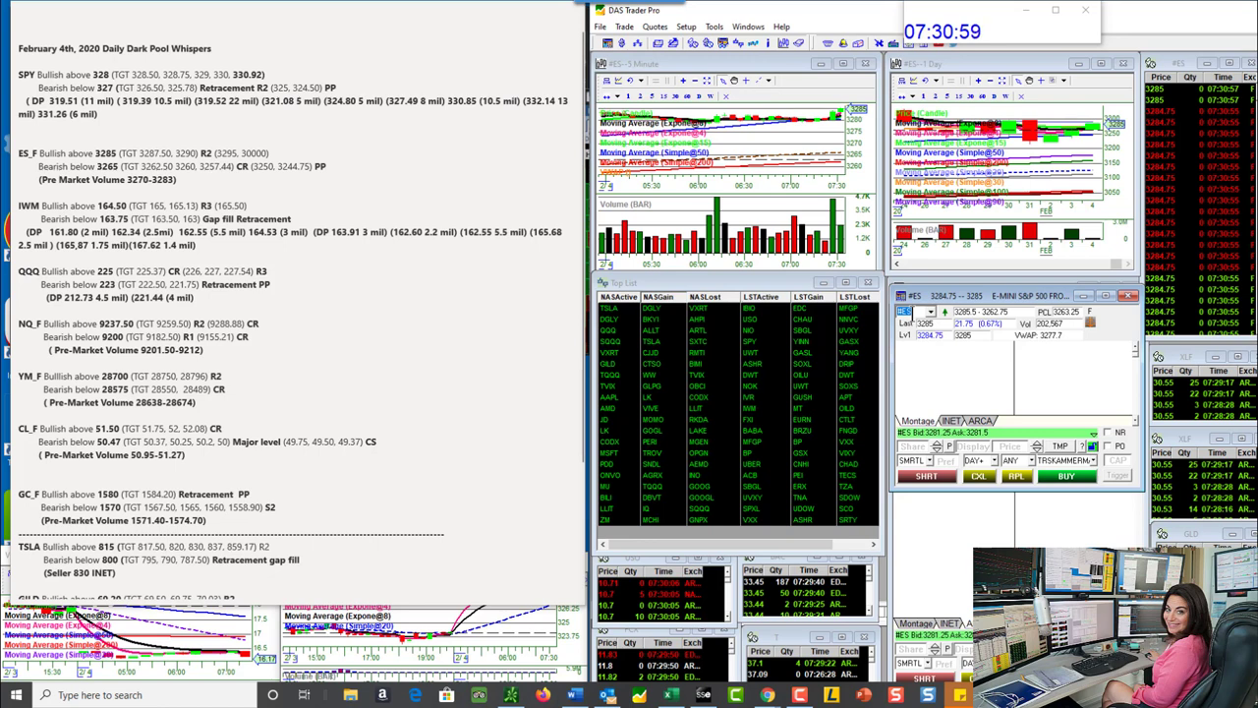
Load IWM in the linked quote window and charts, followed by QQQ.
{"action": "type", "text": "IWM"}
{"action": "key", "text": "Return"}
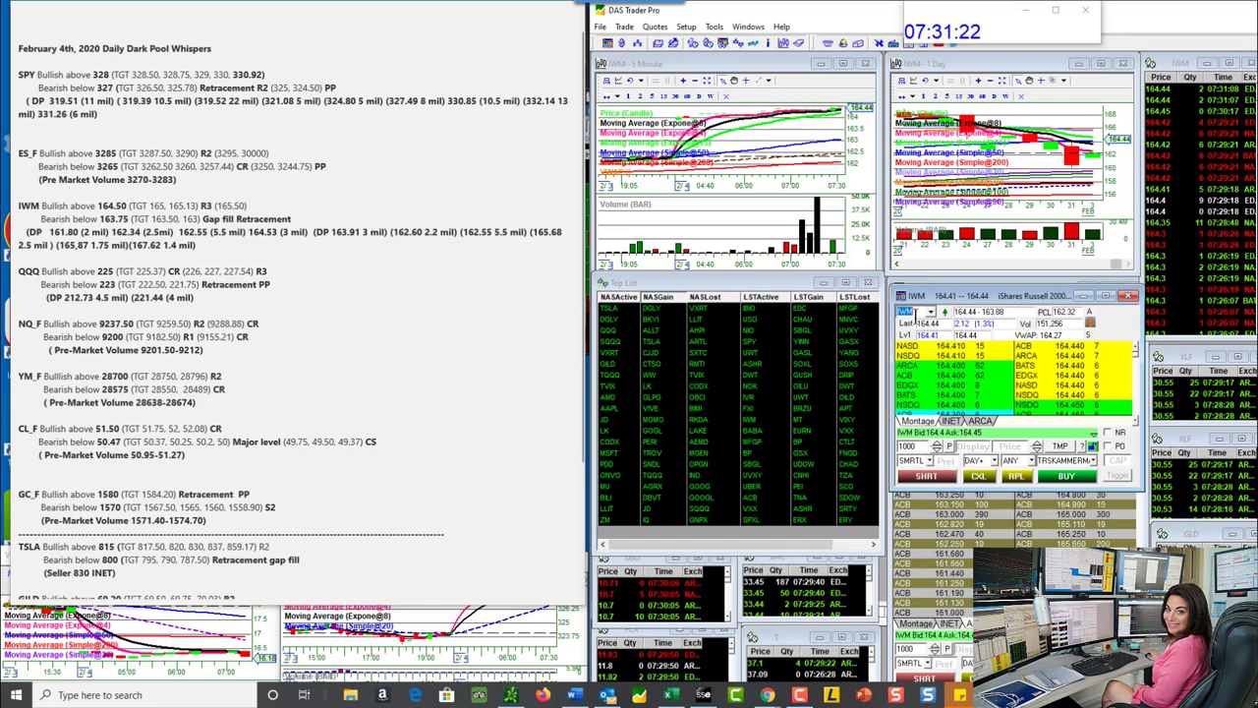
{"action": "key", "text": "BackSpace"}
{"action": "key", "text": "BackSpace"}
{"action": "key", "text": "BackSpace"}
{"action": "type", "text": "QQQ"}
{"action": "key", "text": "Return"}
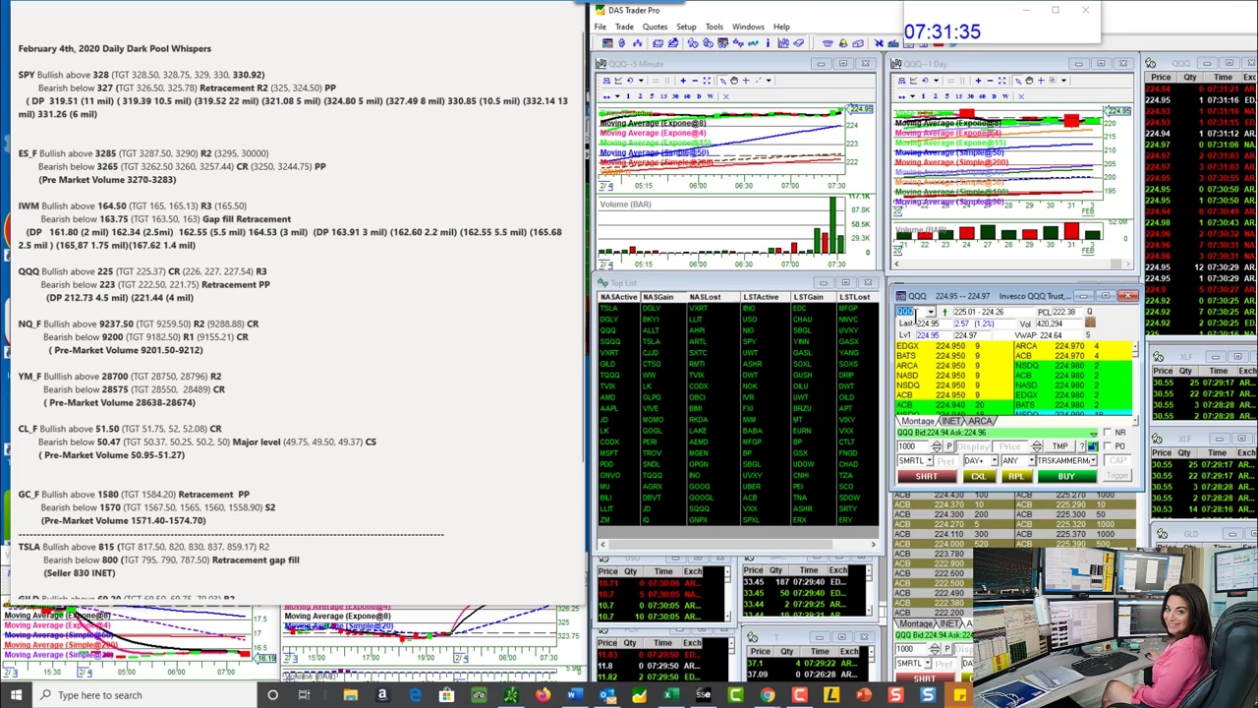
Load the #NQ futures in the linked quote window, followed by the #YM futures.
{"action": "type", "text": "#NQ"}
{"action": "key", "text": "Return"}
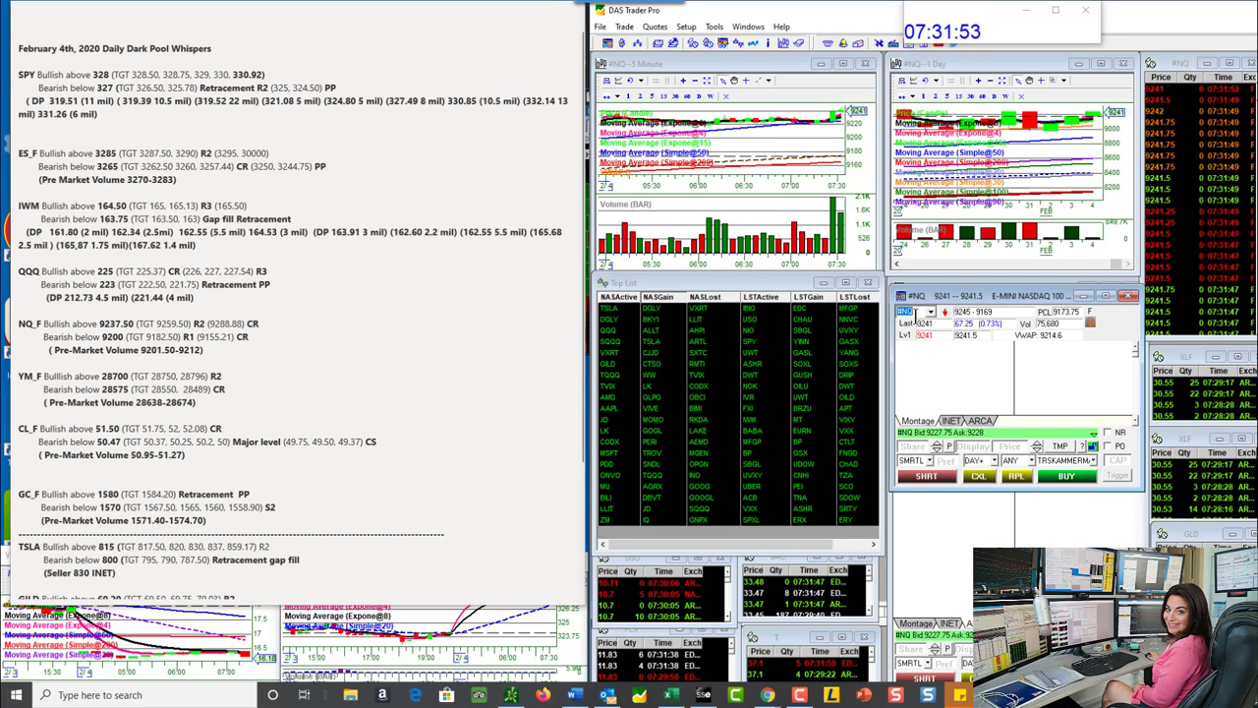
{"action": "type", "text": "#YM"}
{"action": "key", "text": "Return"}
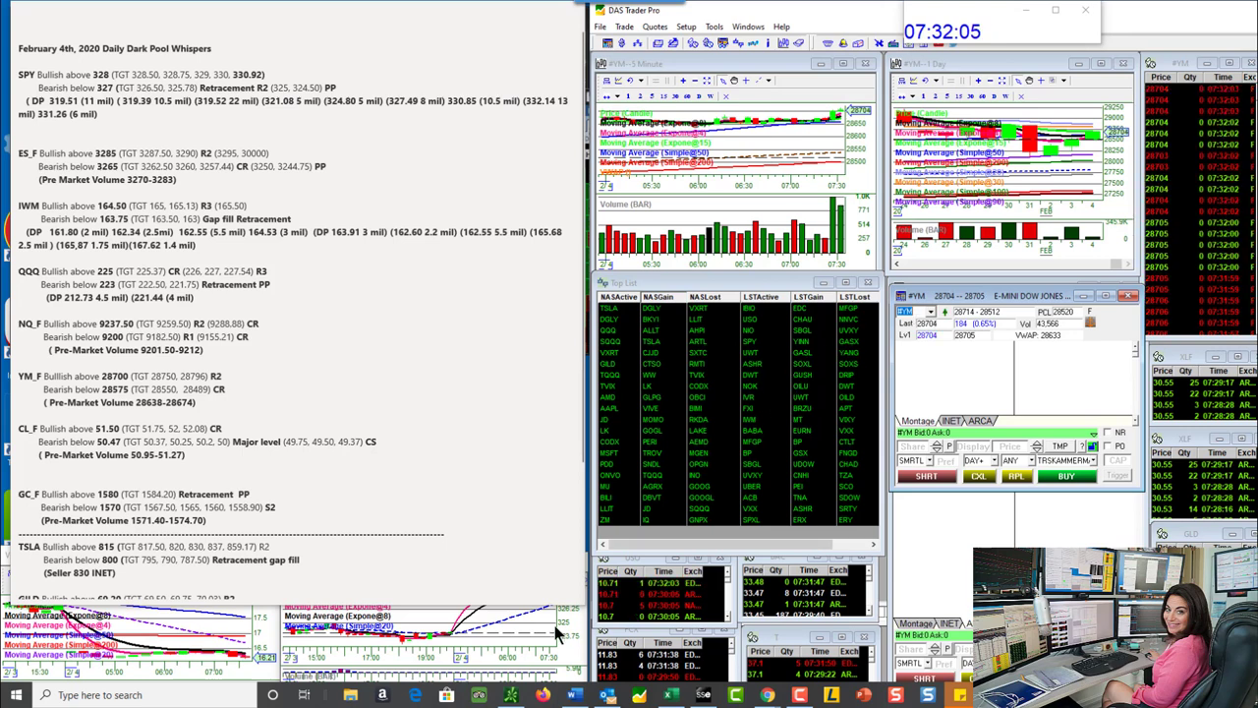
Switch to thinkorswim and enlarge the /CL crude oil chart to show a longer stretch of the session.
{"action": "mouse_move", "coordinate": [510, 695]}
{"action": "left_click", "coordinate": [512, 631]}
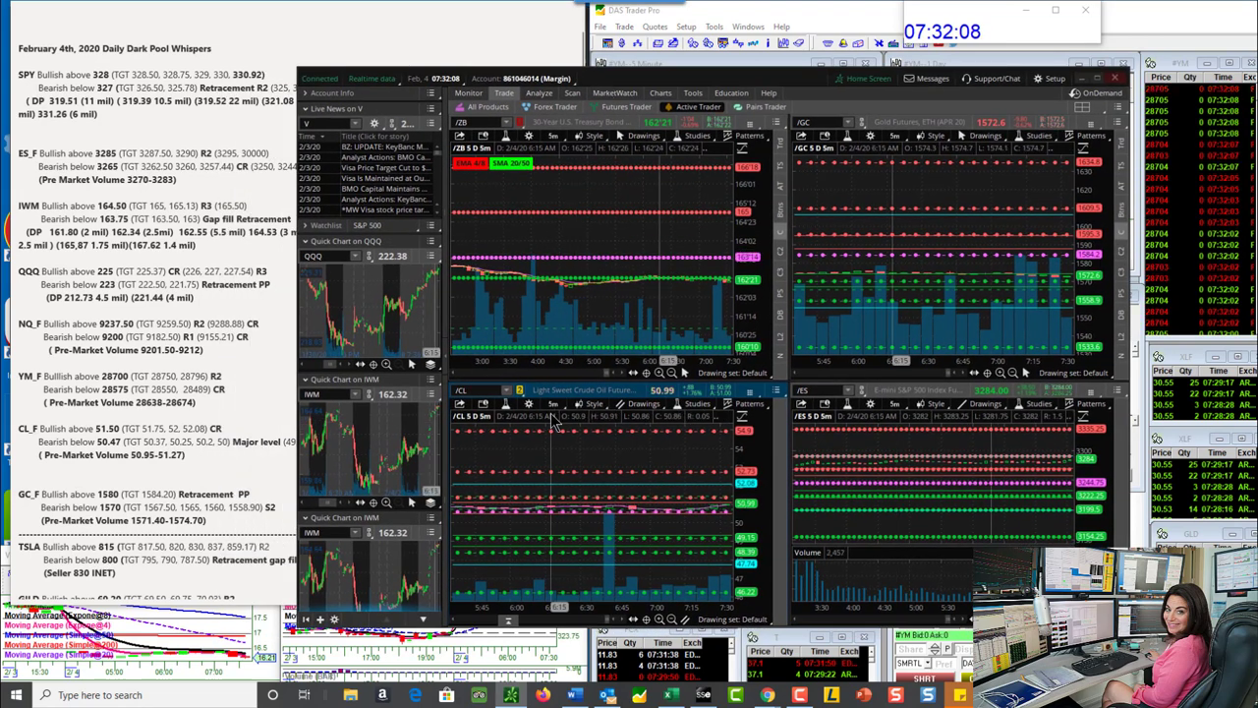
{"action": "double_click", "coordinate": [554, 403]}
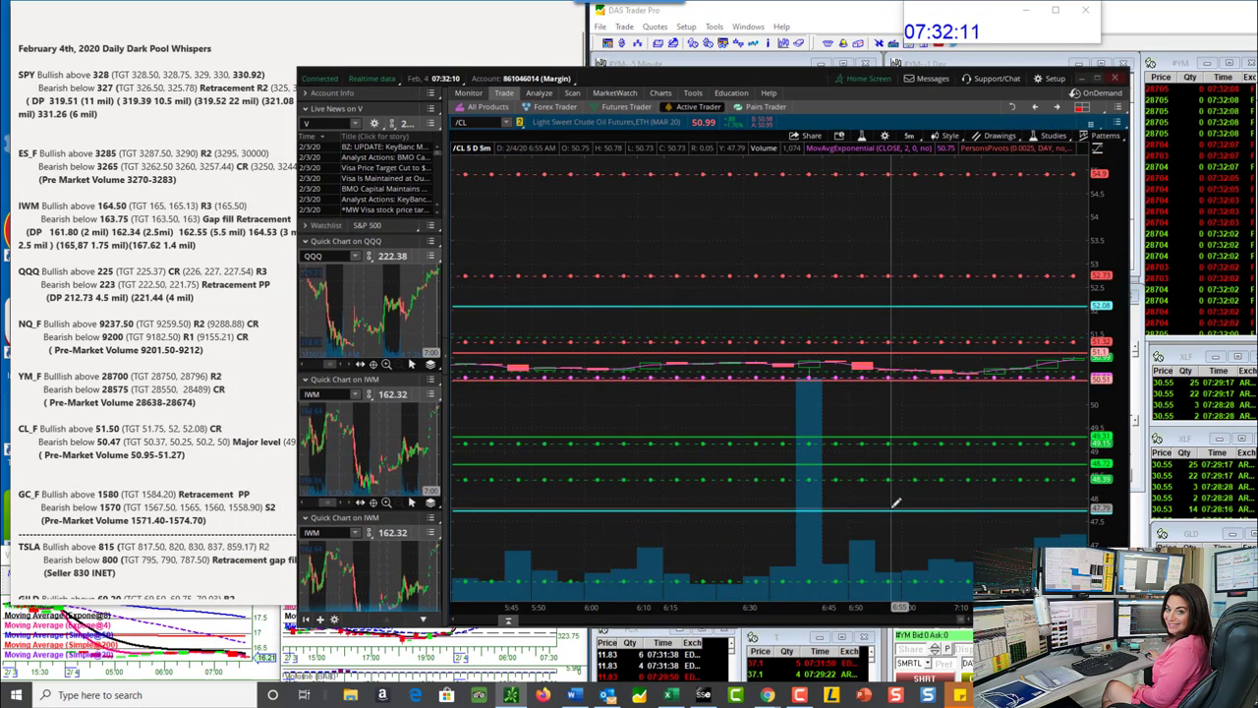
{"action": "scroll", "coordinate": [896, 503], "scroll_direction": "down", "scroll_amount": 2}
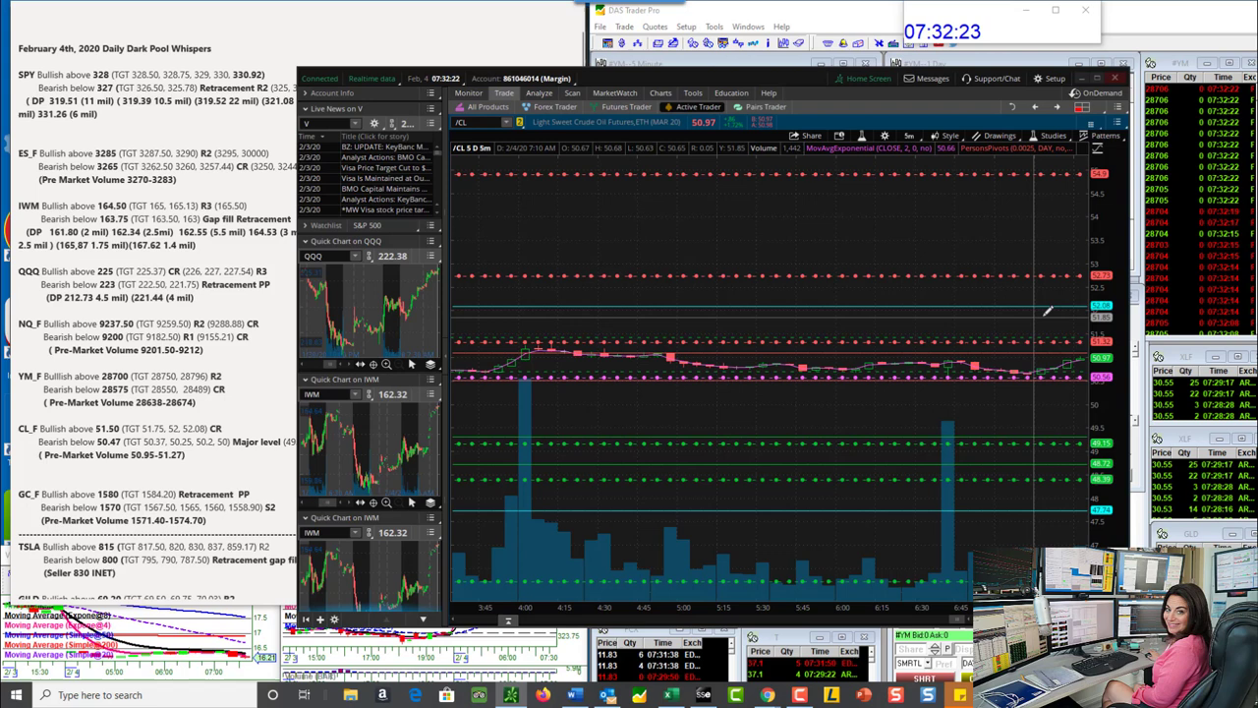
Mark the upside and downside price targets on the /CL chart with freehand arrows, and clear the markings.
{"action": "key", "text": "alt"}
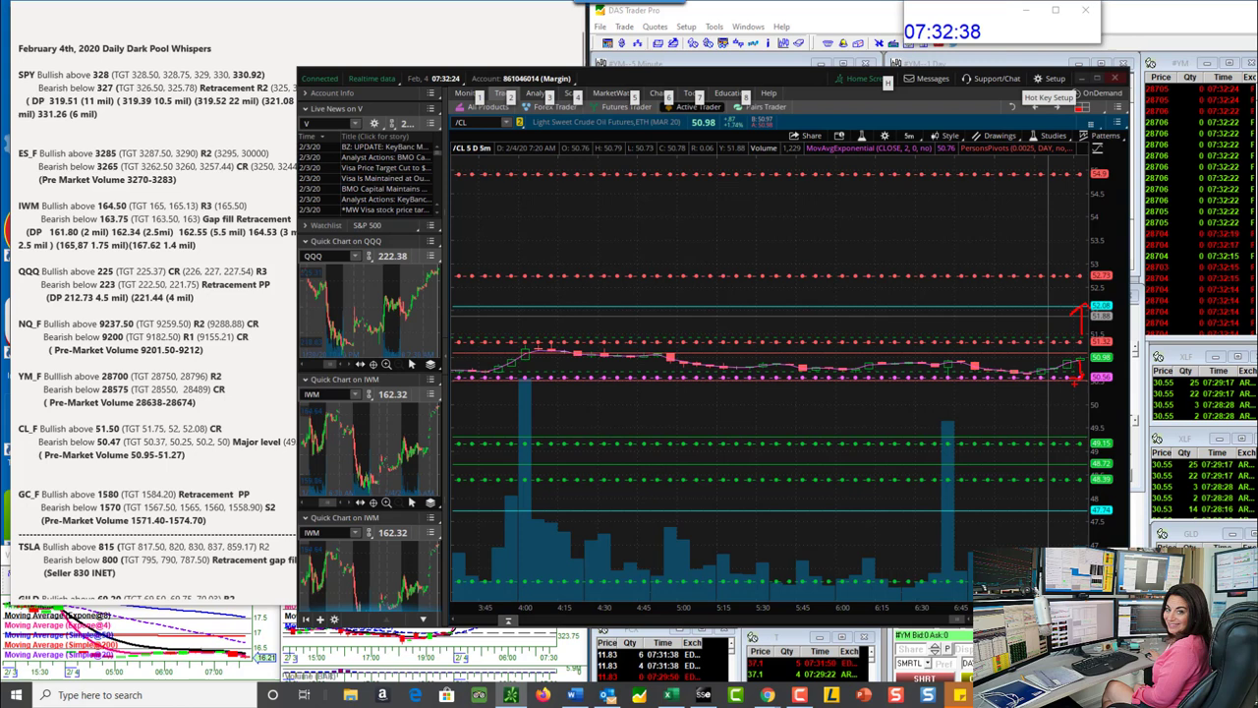
{"action": "mouse_move", "coordinate": [1074, 383]}
{"action": "left_mouse_down"}
{"action": "mouse_move", "coordinate": [1074, 415]}
{"action": "mouse_move", "coordinate": [1086, 414]}
{"action": "left_mouse_up"}
{"action": "key", "text": "Escape"}
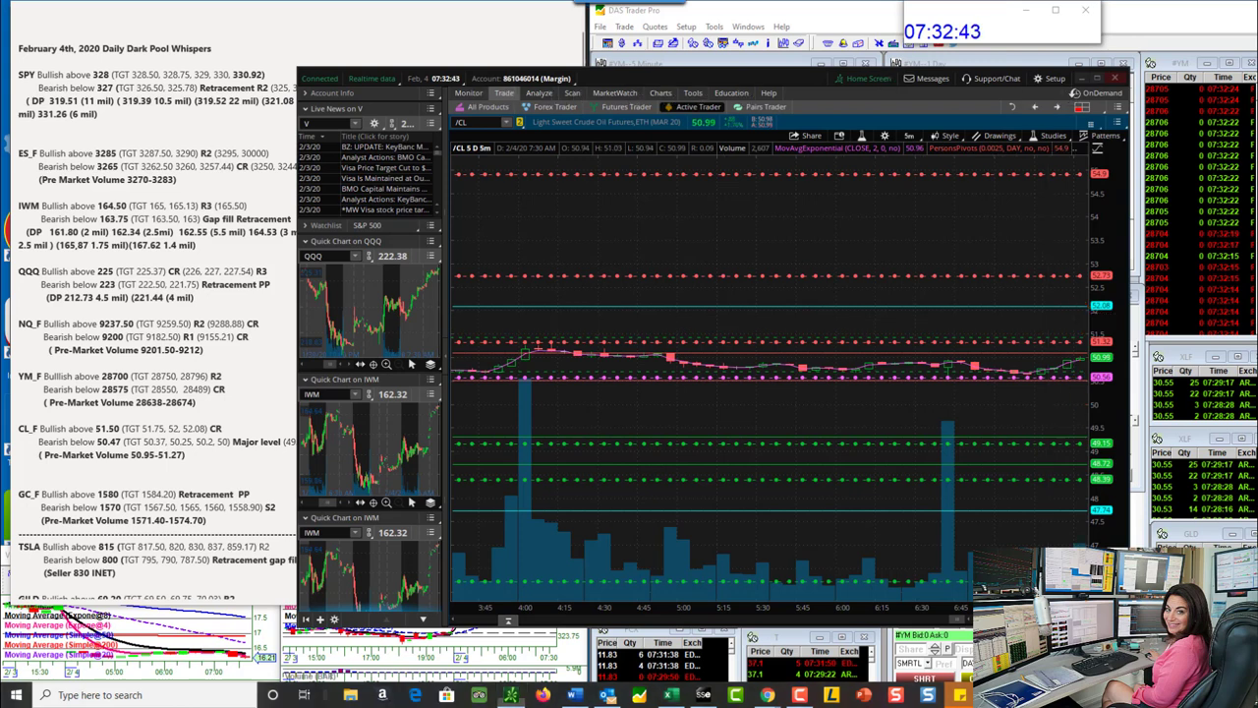
Change the enlarged chart's symbol to /GC and mark its upside and downside targets with freehand arrows.
{"action": "left_click", "coordinate": [494, 120]}
{"action": "type", "text": "/GC"}
{"action": "key", "text": "Return"}
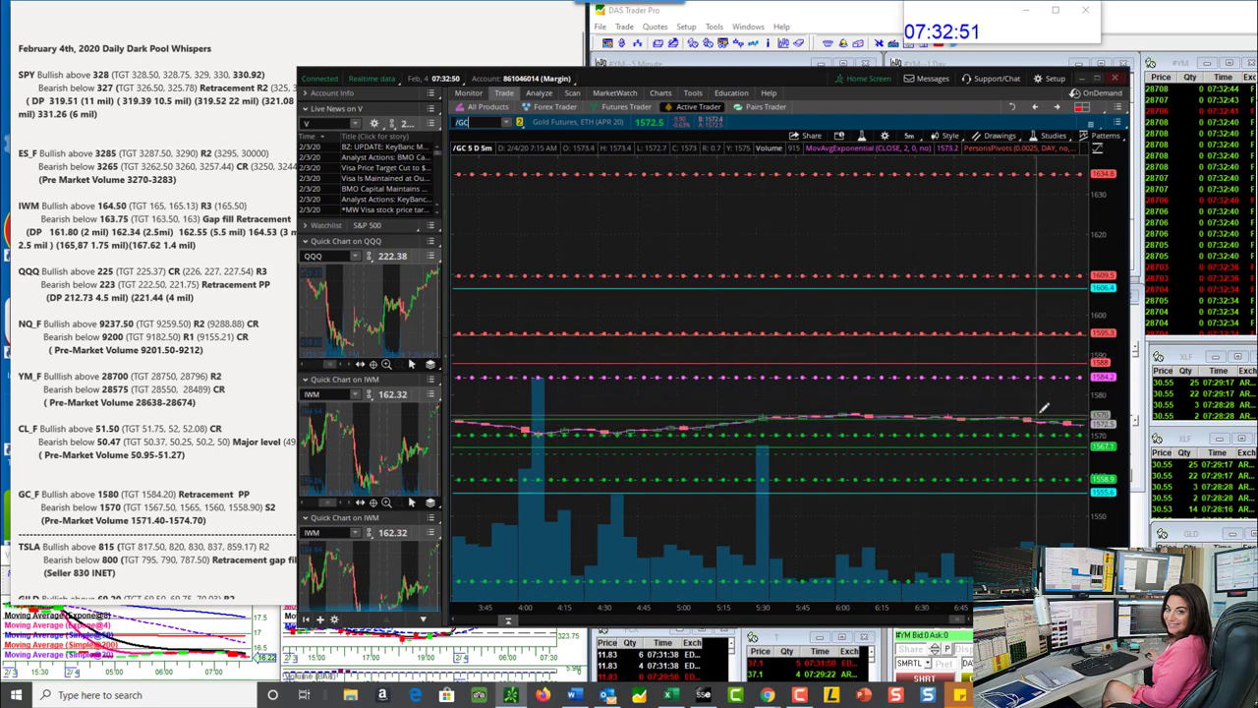
{"action": "key", "text": "alt"}
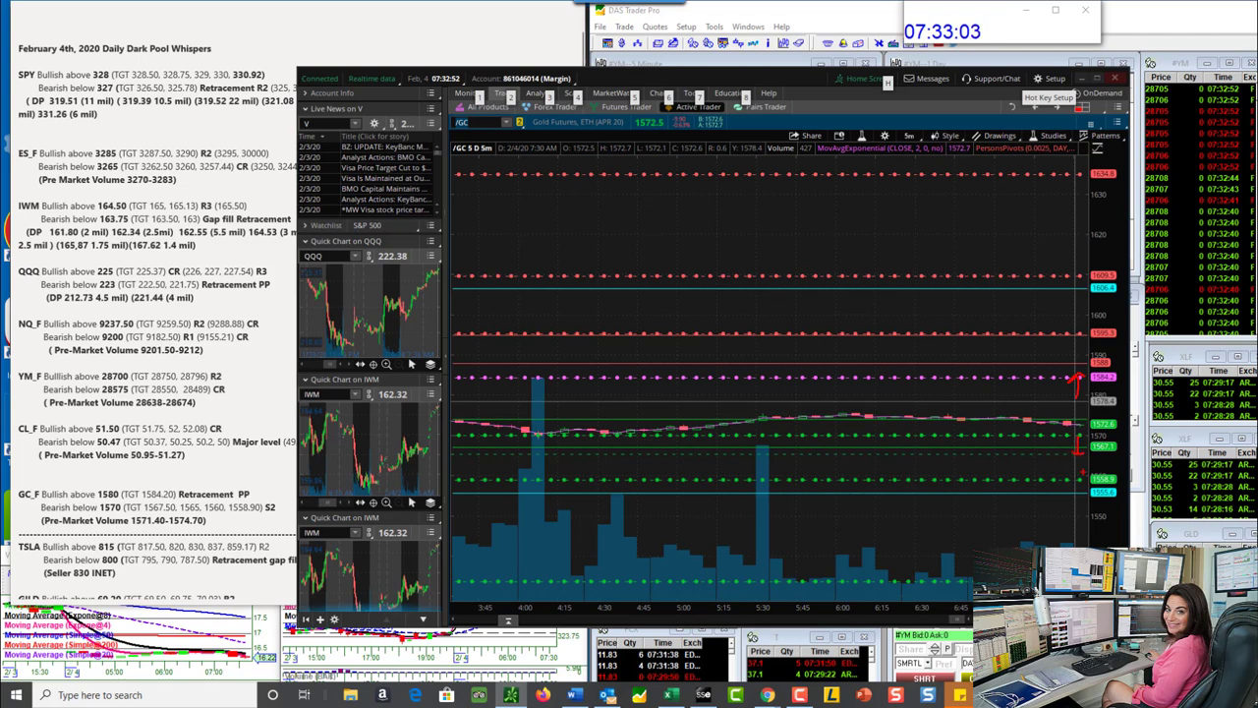
Restore the four-chart grid, return to DAS Trader Pro and load TSLA in the linked quote window.
{"action": "left_click", "coordinate": [597, 132]}
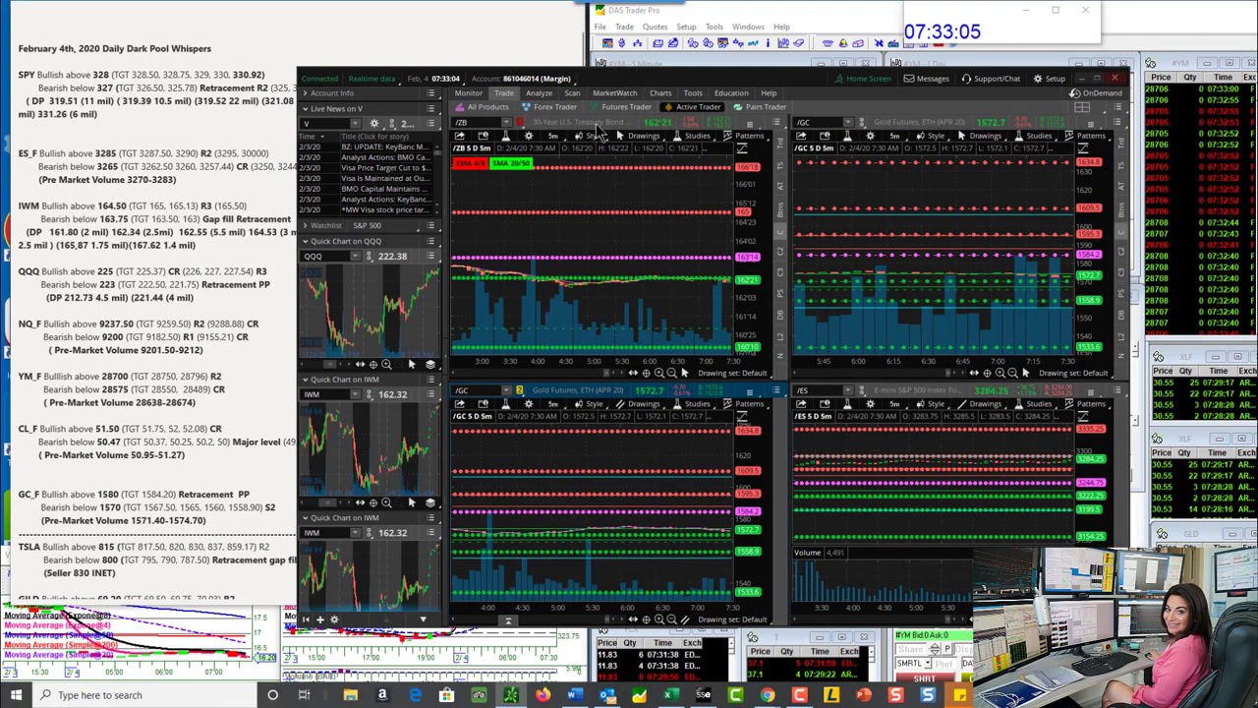
{"action": "left_click", "coordinate": [1081, 78]}
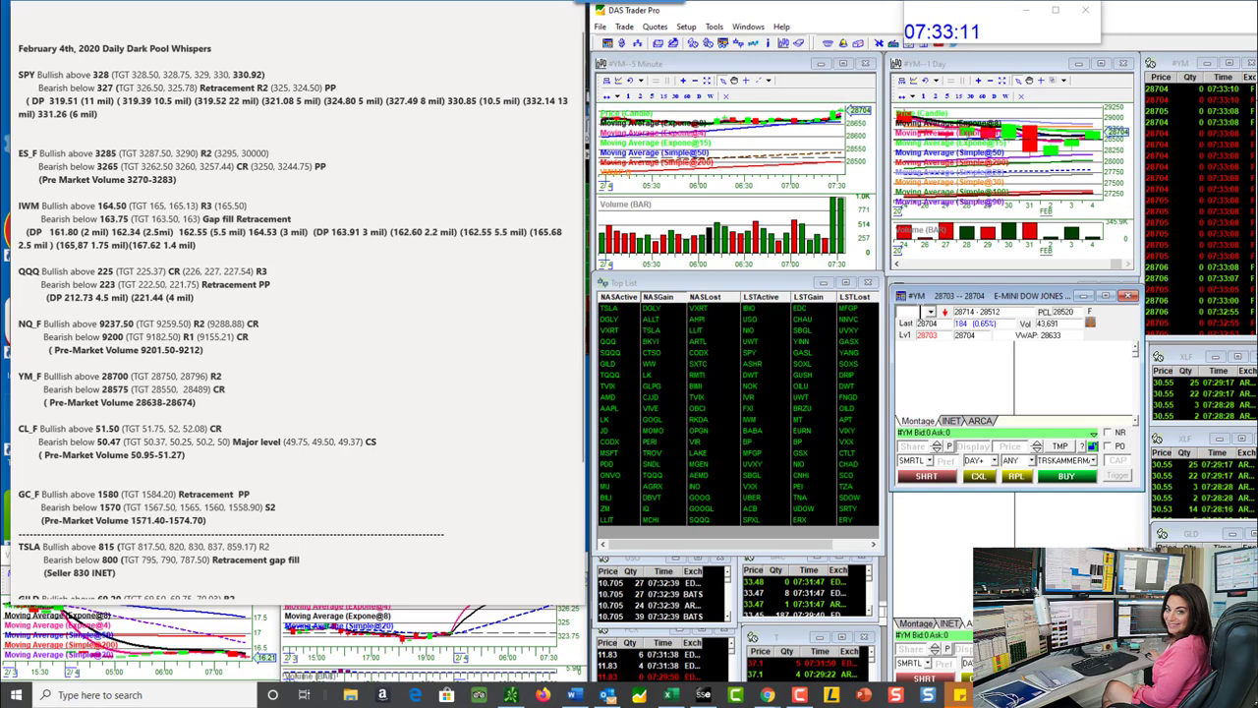
{"action": "type", "text": "TSLA"}
{"action": "key", "text": "Return"}
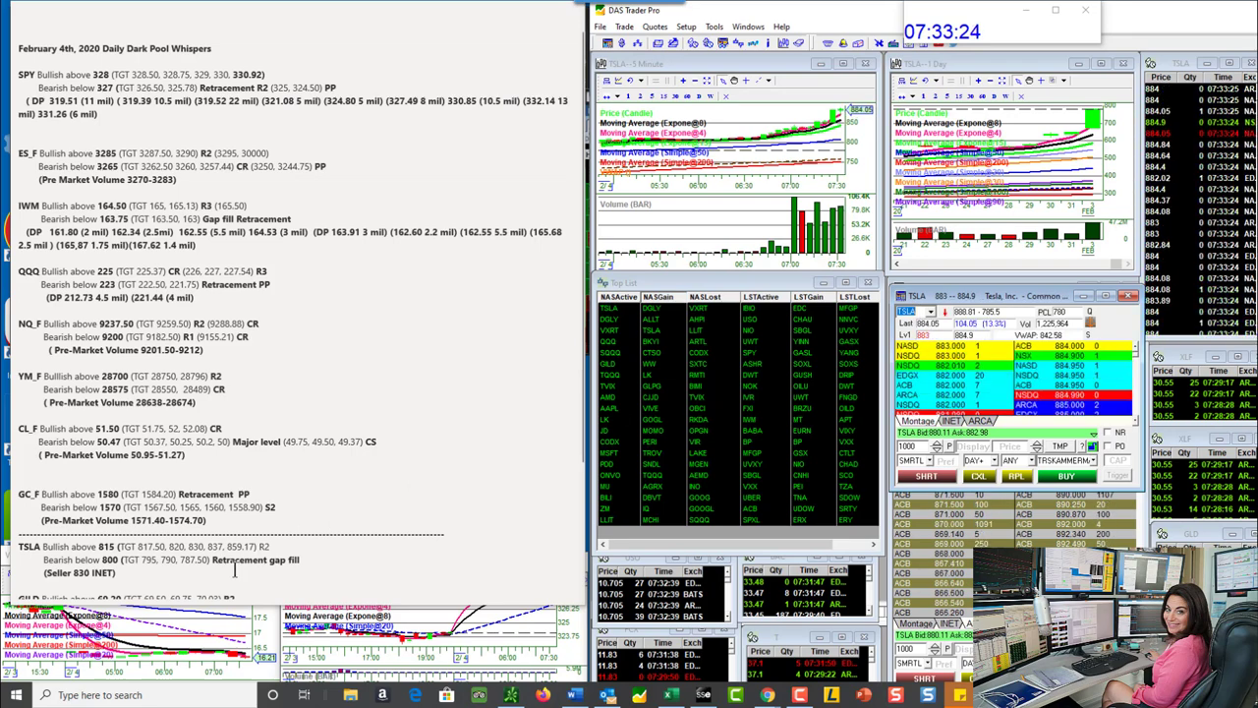
{"action": "scroll", "coordinate": [67, 379], "scroll_direction": "down", "scroll_amount": 3}
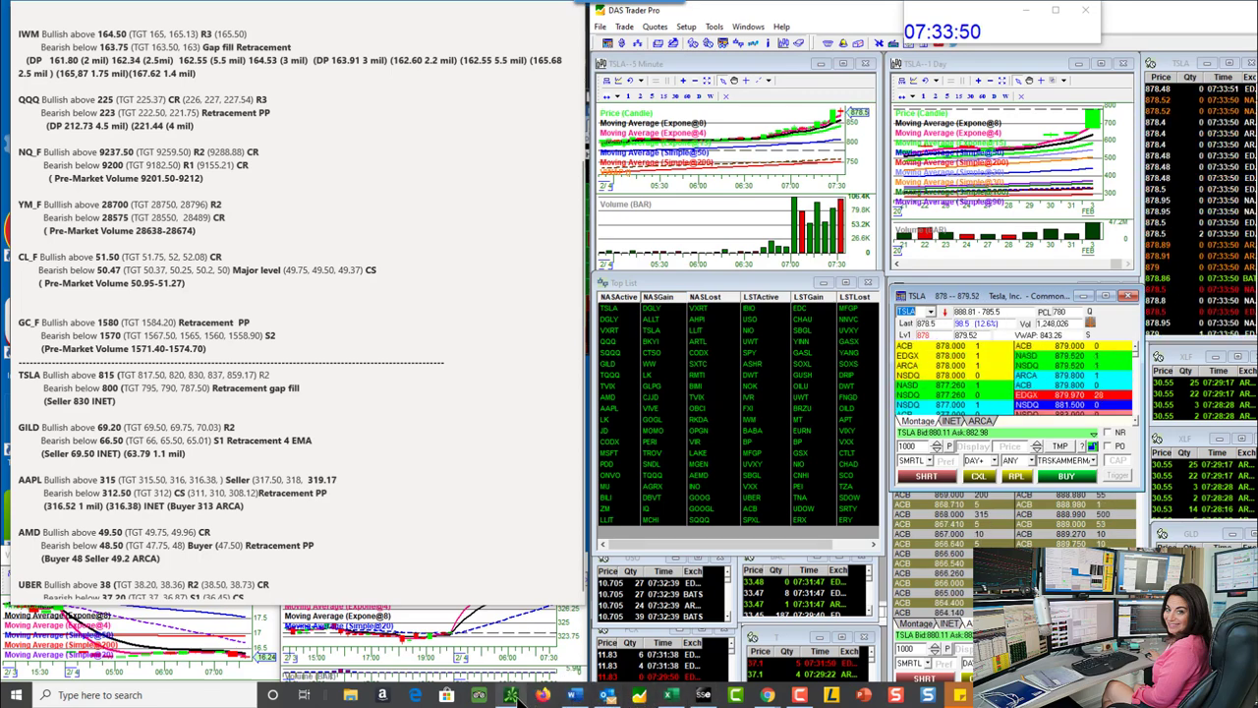
Switch to thinkorswim, replace /ES with TSLA in its chart, and enlarge that chart on the current session.
{"action": "left_click", "coordinate": [512, 695]}
{"action": "left_click", "coordinate": [818, 390]}
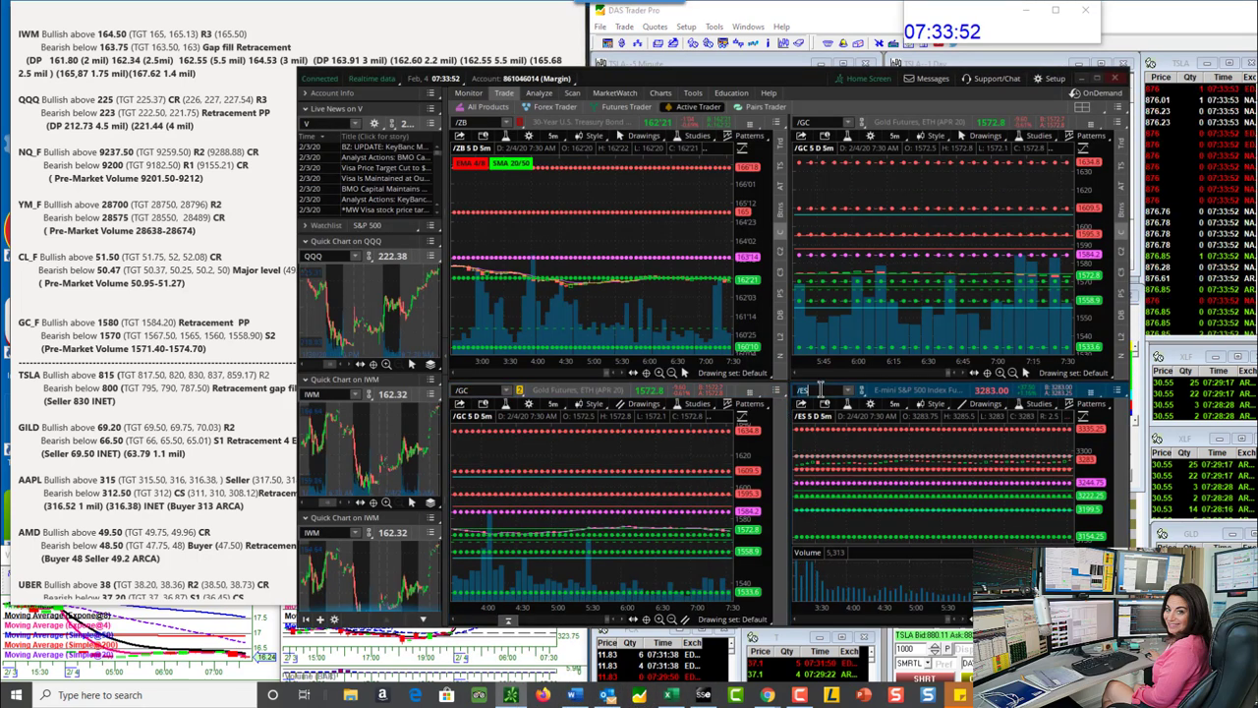
{"action": "type", "text": "TSLA"}
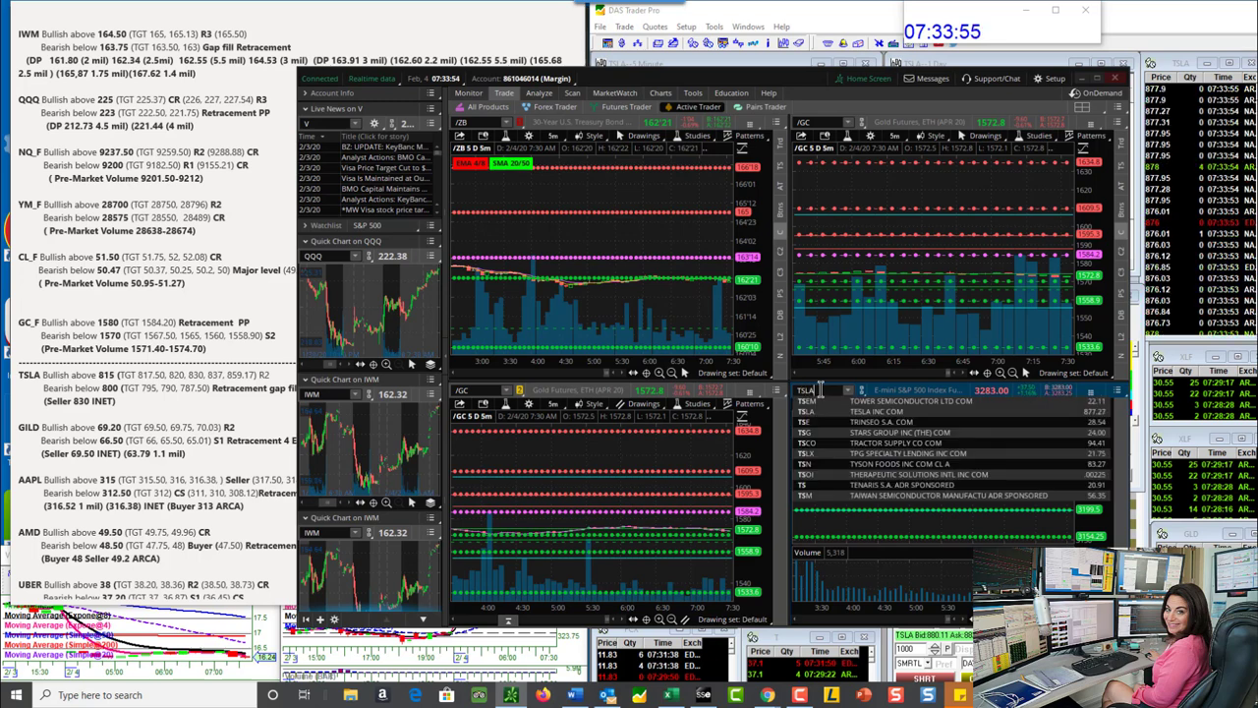
{"action": "key", "text": "Return"}
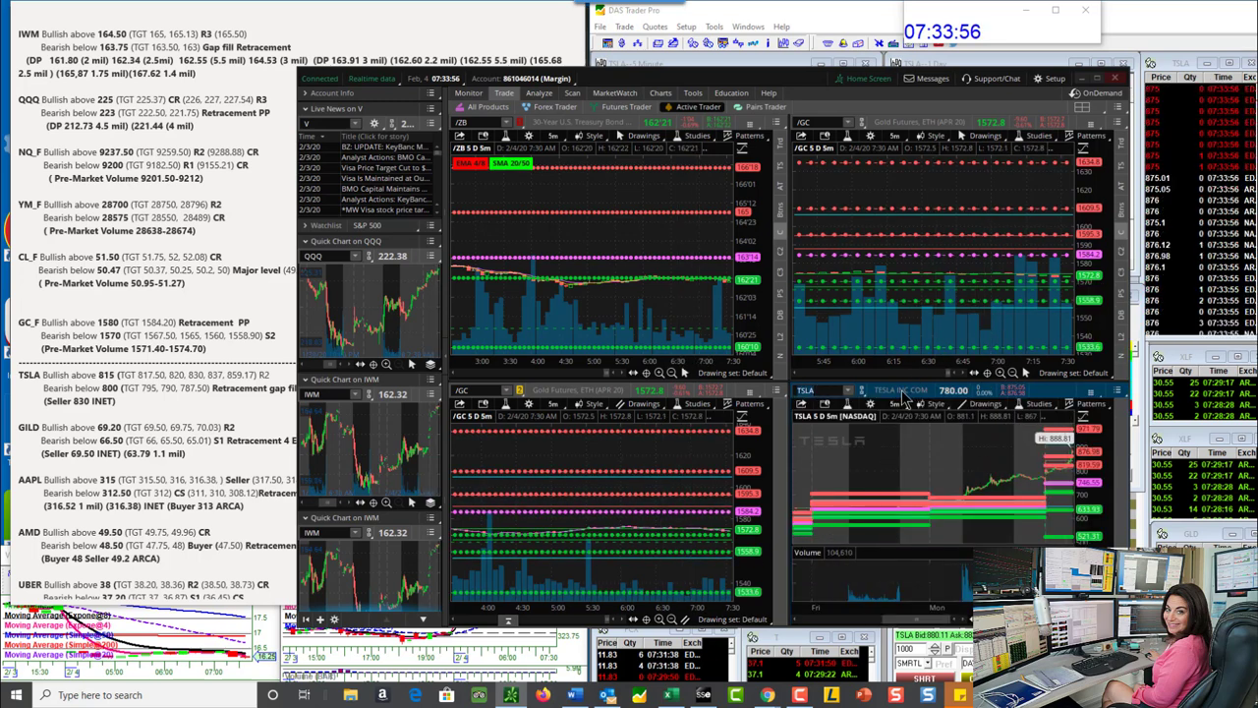
{"action": "left_click", "coordinate": [1103, 390]}
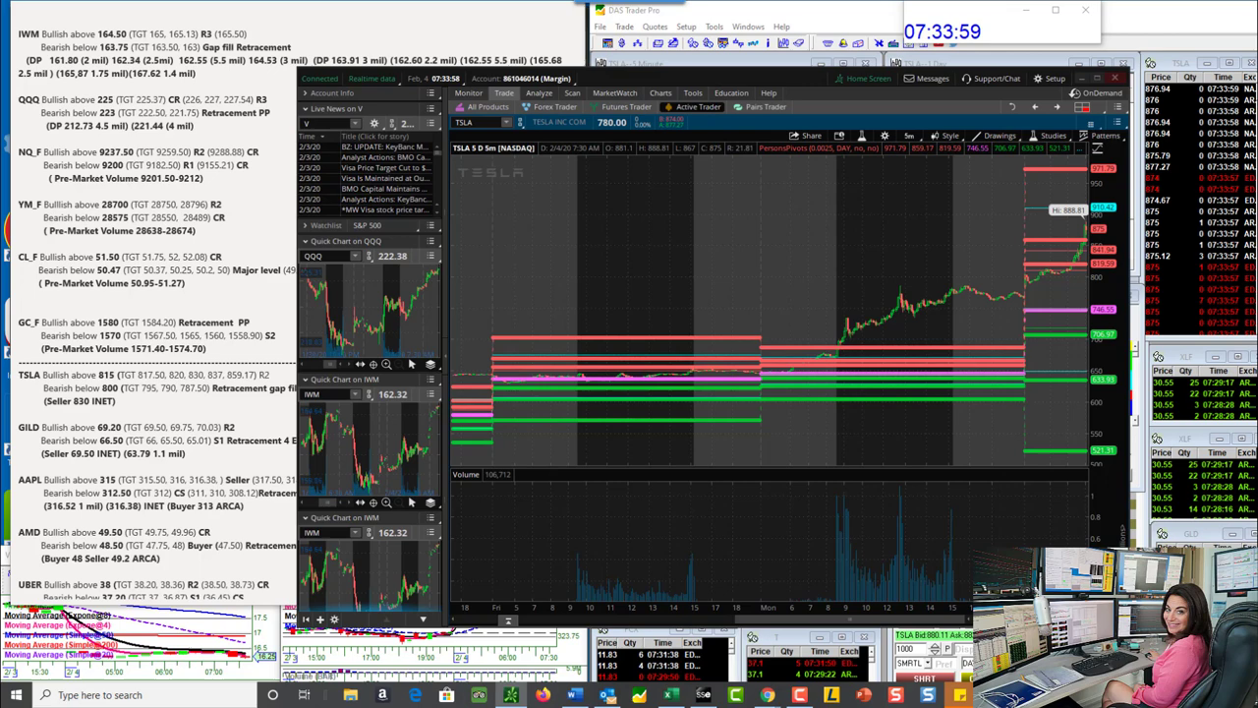
{"action": "scroll", "coordinate": [1045, 519], "scroll_direction": "up", "scroll_amount": 5}
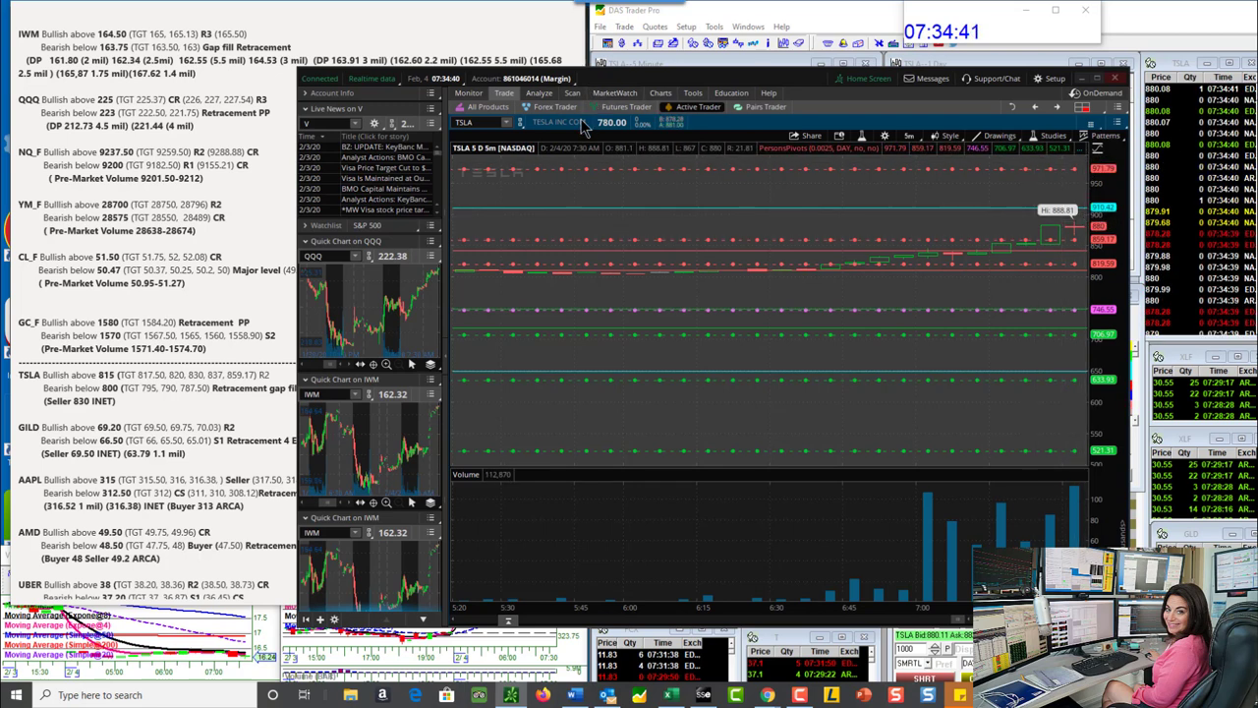
Restore the chart grid, return to DAS Trader Pro and load GILD in the linked quote window.
{"action": "left_click", "coordinate": [618, 106]}
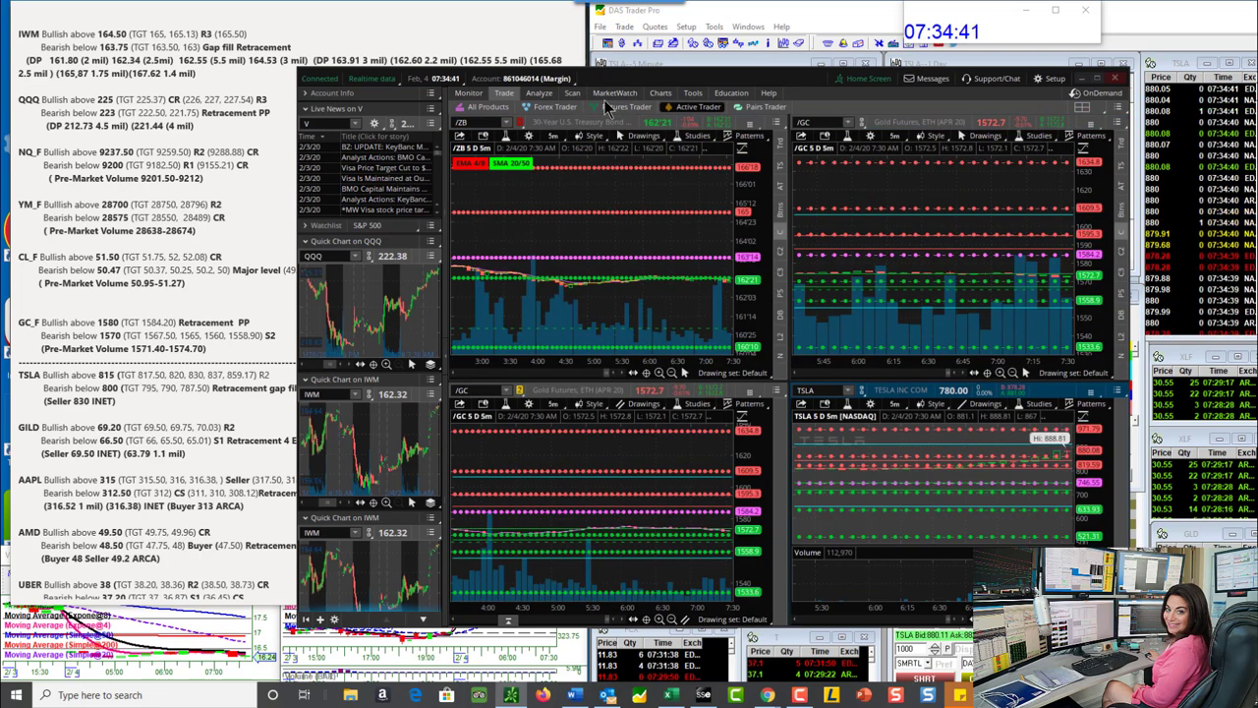
{"action": "left_click", "coordinate": [1083, 78]}
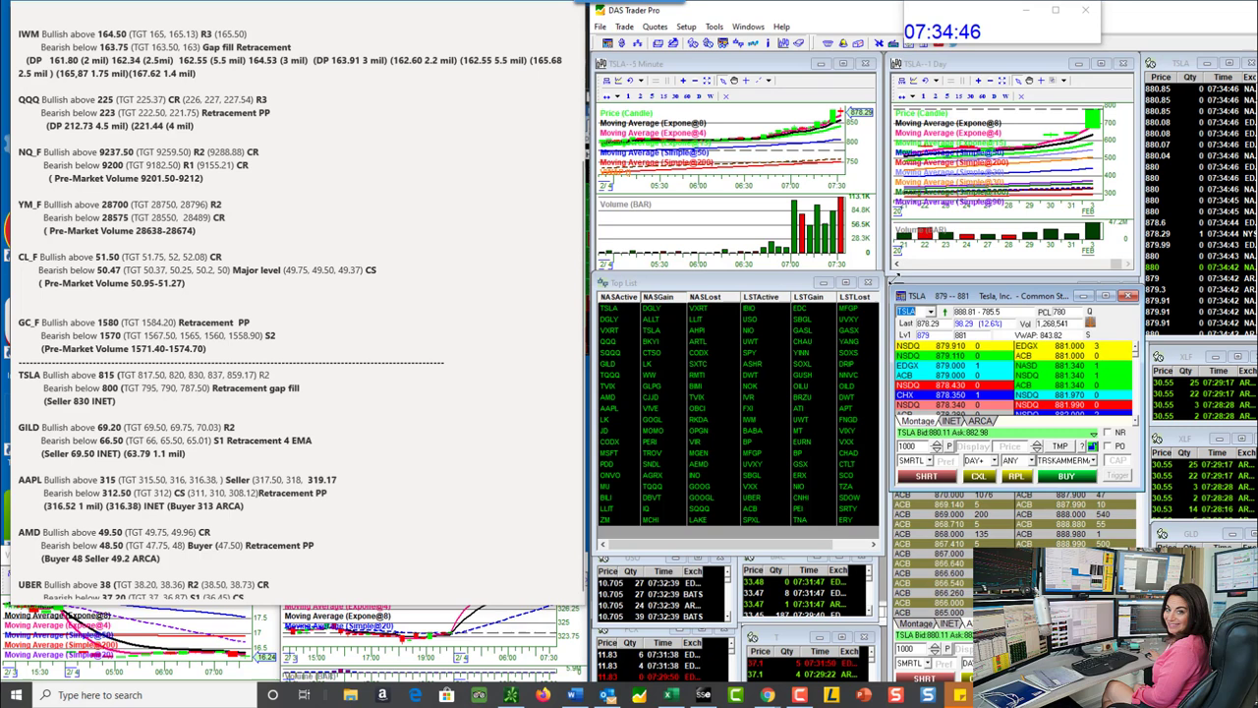
{"action": "left_click", "coordinate": [918, 311]}
{"action": "key", "text": "BackSpace"}
{"action": "key", "text": "BackSpace"}
{"action": "key", "text": "BackSpace"}
{"action": "key", "text": "BackSpace"}
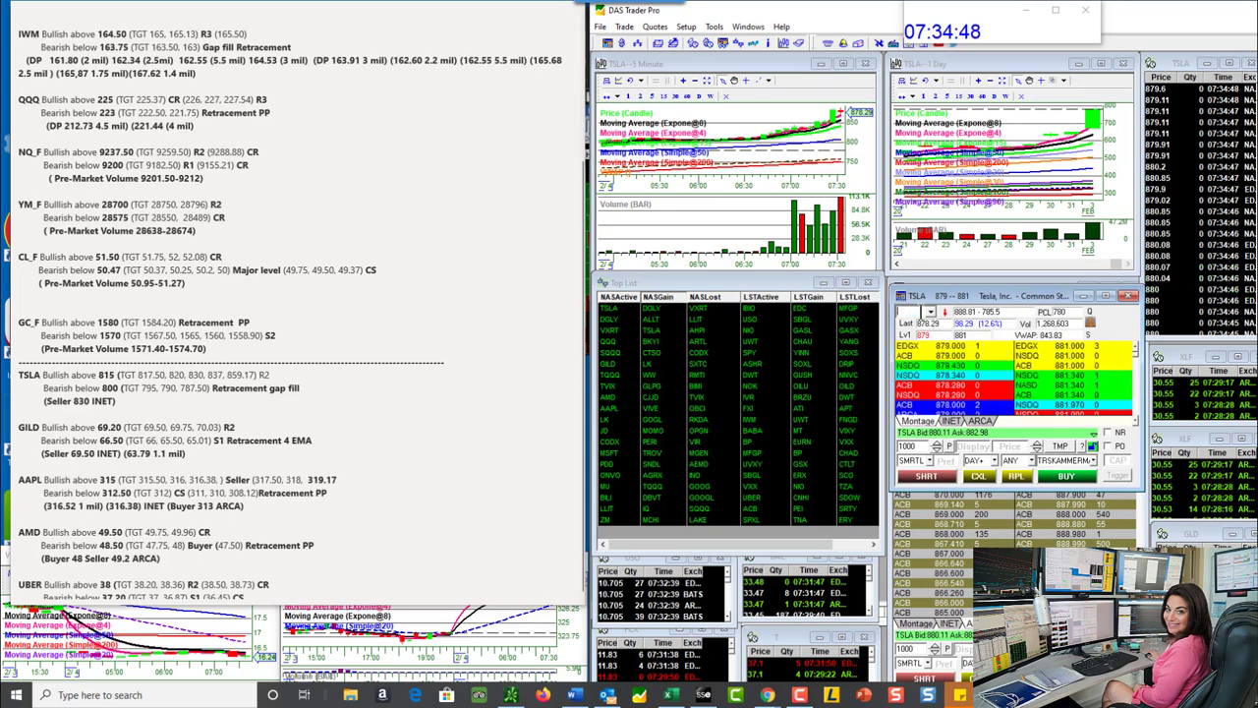
{"action": "type", "text": "GILD"}
{"action": "key", "text": "Return"}
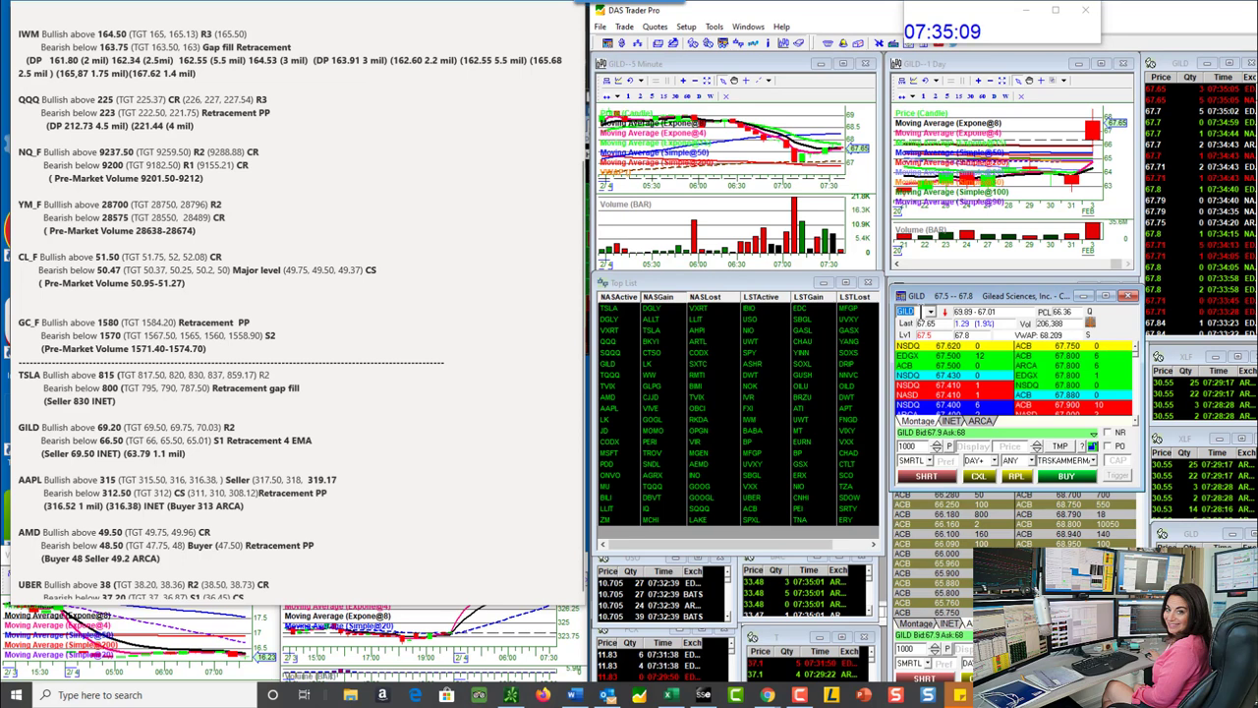
Load AAPL in the linked quote window and charts.
{"action": "left_click", "coordinate": [914, 312]}
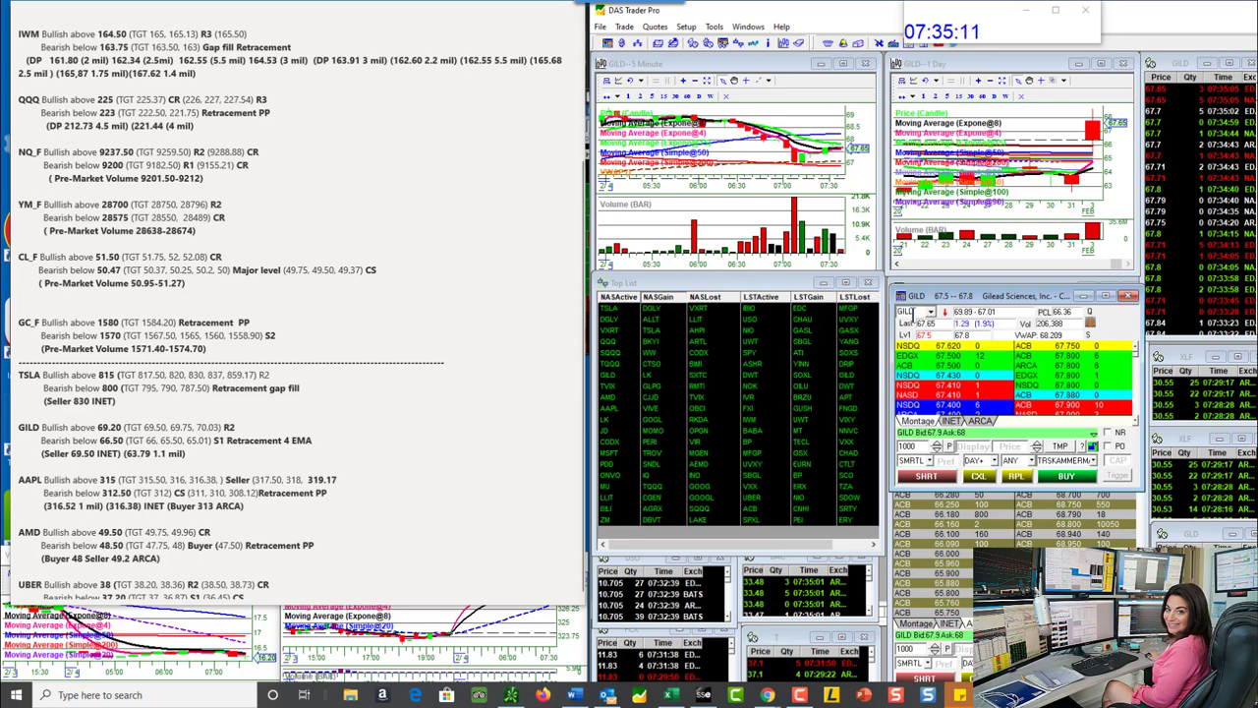
{"action": "type", "text": "AAPL"}
{"action": "key", "text": "Return"}
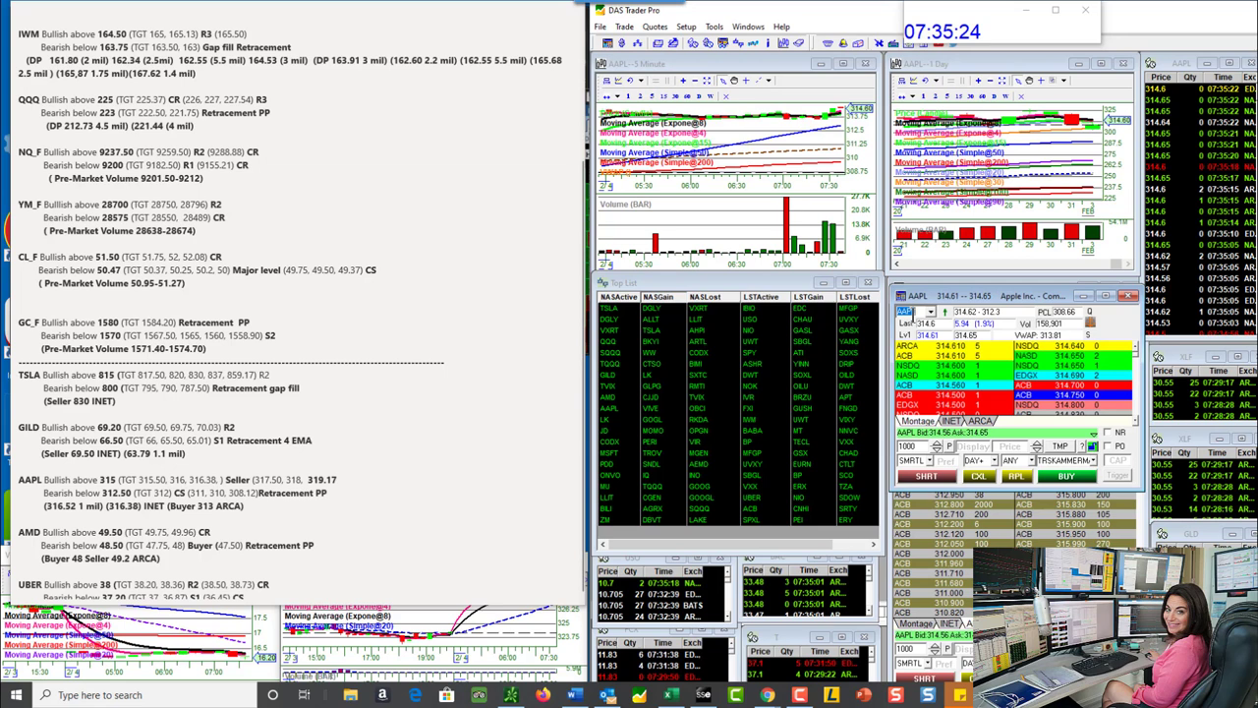
Bring the full AAPL order book to the front and temporarily circle the 316.38 ask level.
{"action": "left_click", "coordinate": [1069, 532]}
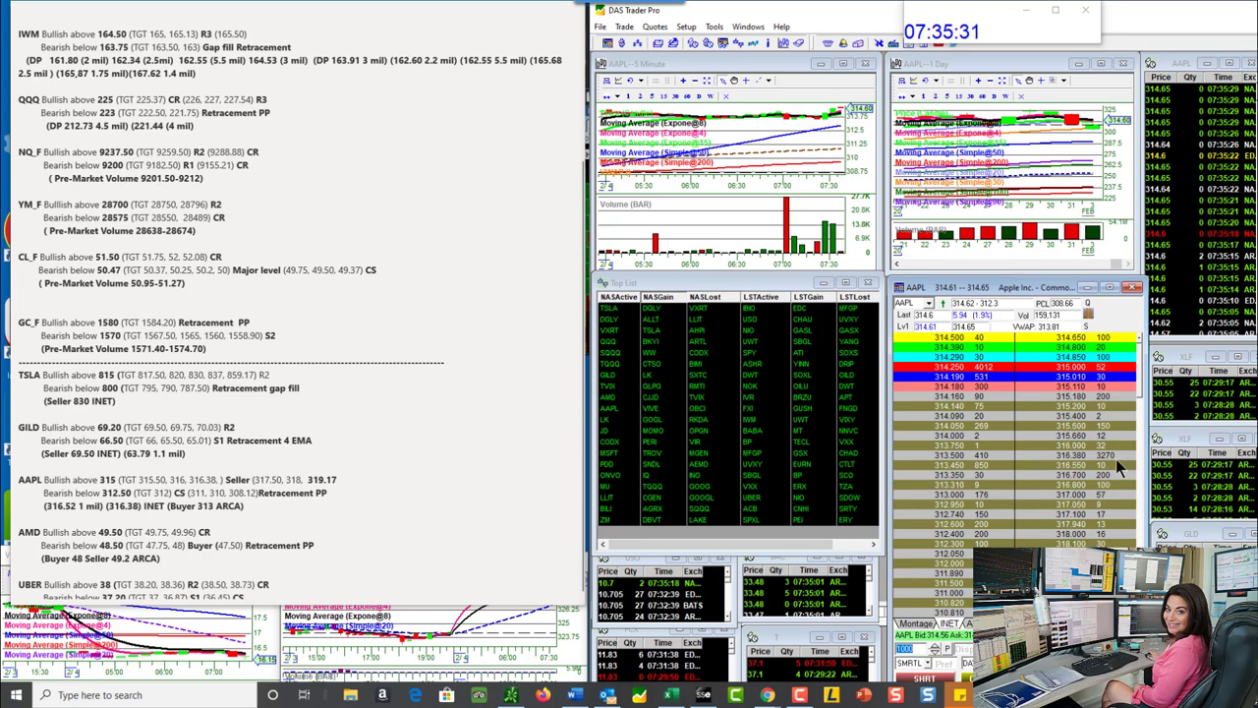
{"action": "left_click_drag", "start_coordinate": [1128, 450], "coordinate": [1052, 446]}
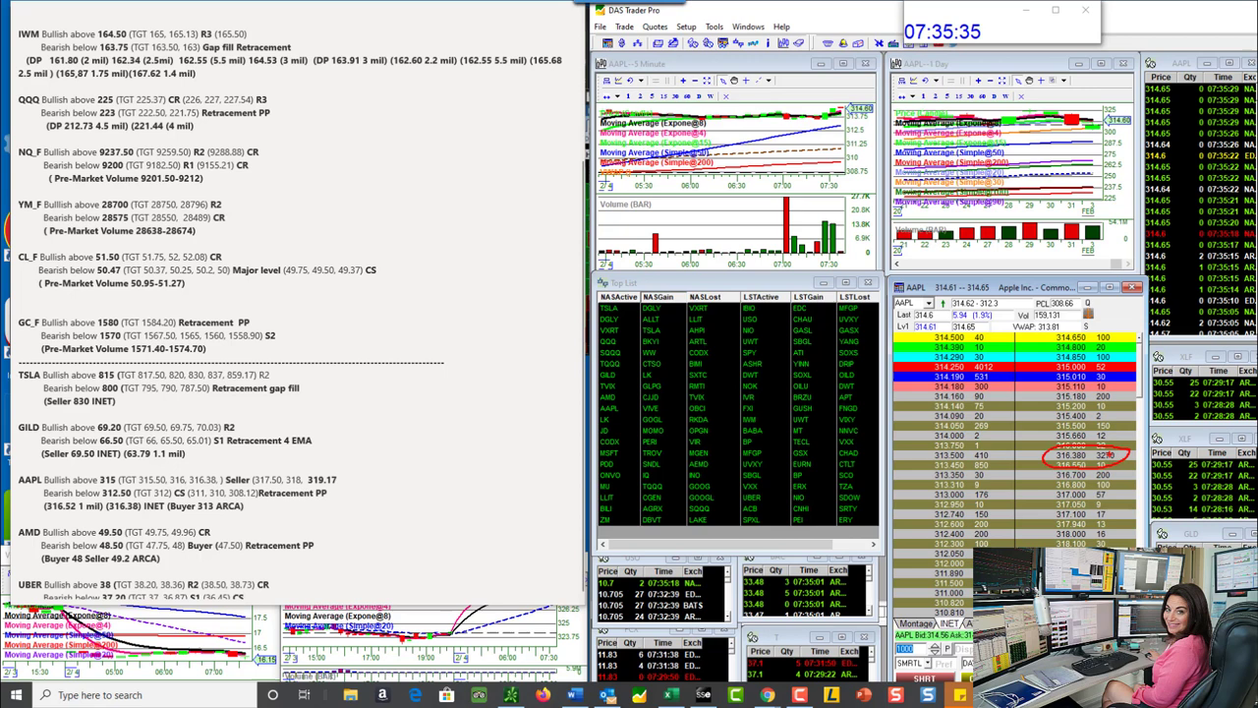
{"action": "key", "text": "Escape"}
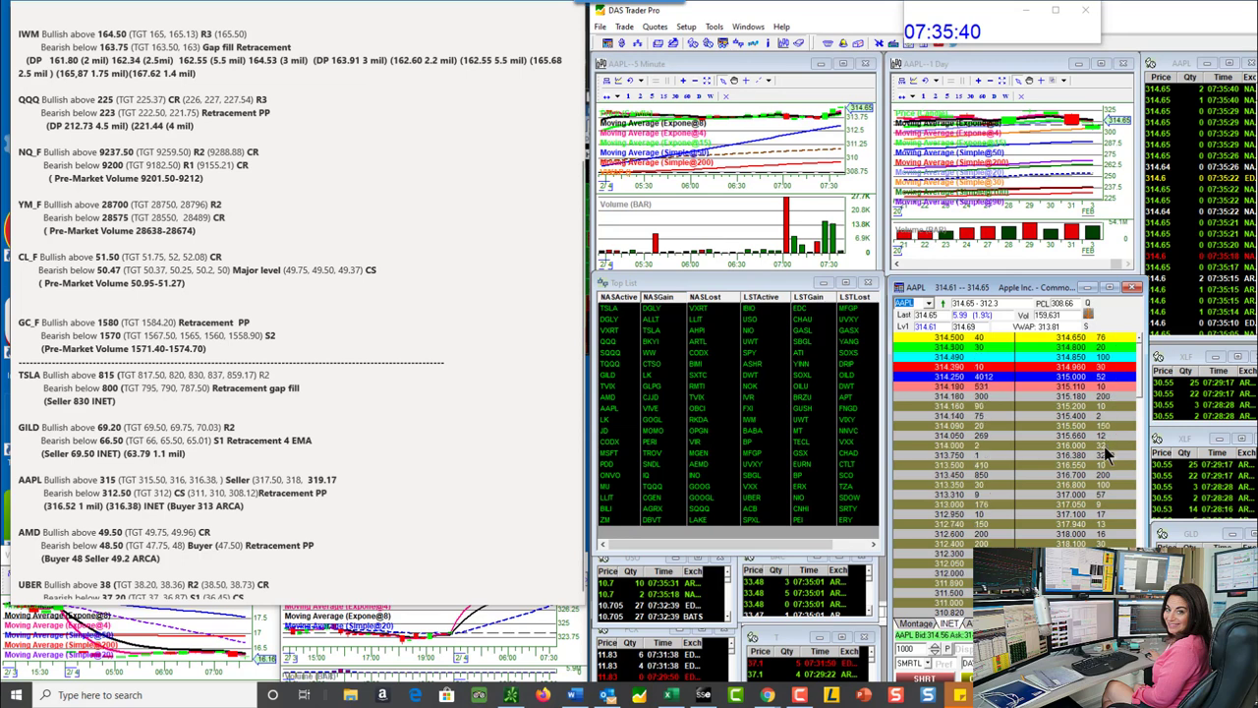
Change the order book window's symbol to AMD.
{"action": "left_click", "coordinate": [904, 303]}
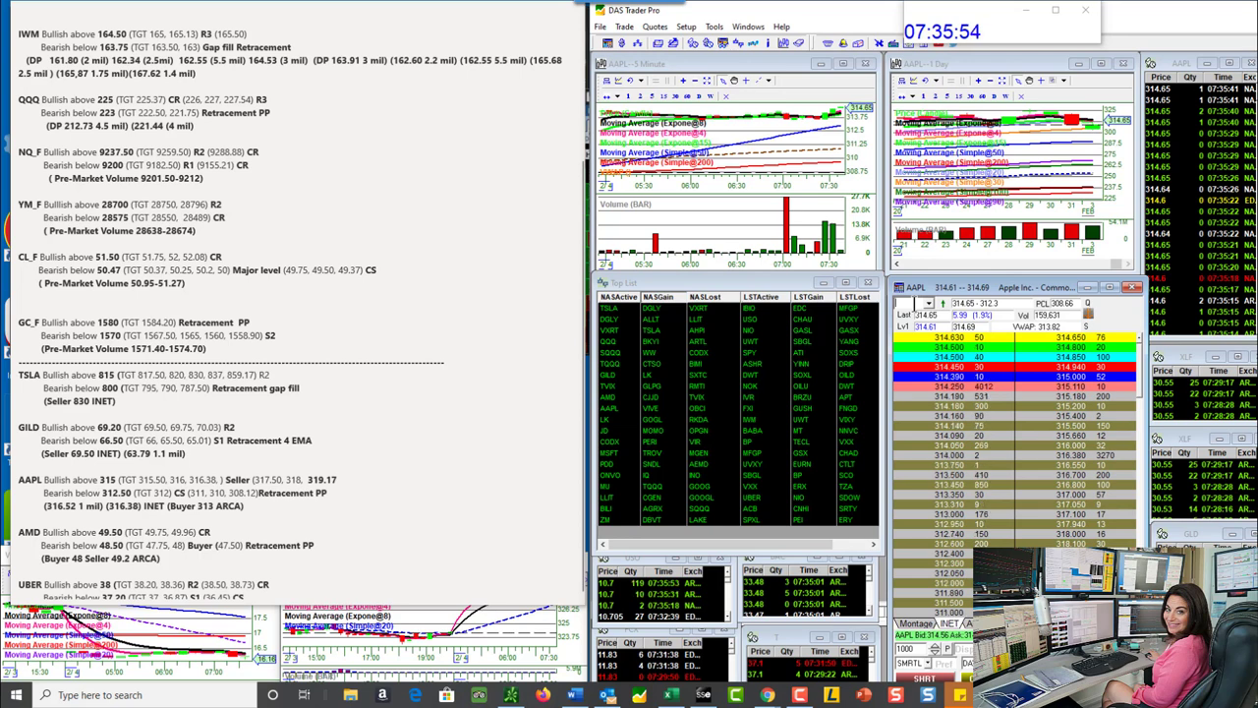
{"action": "type", "text": "AMD"}
{"action": "key", "text": "Return"}
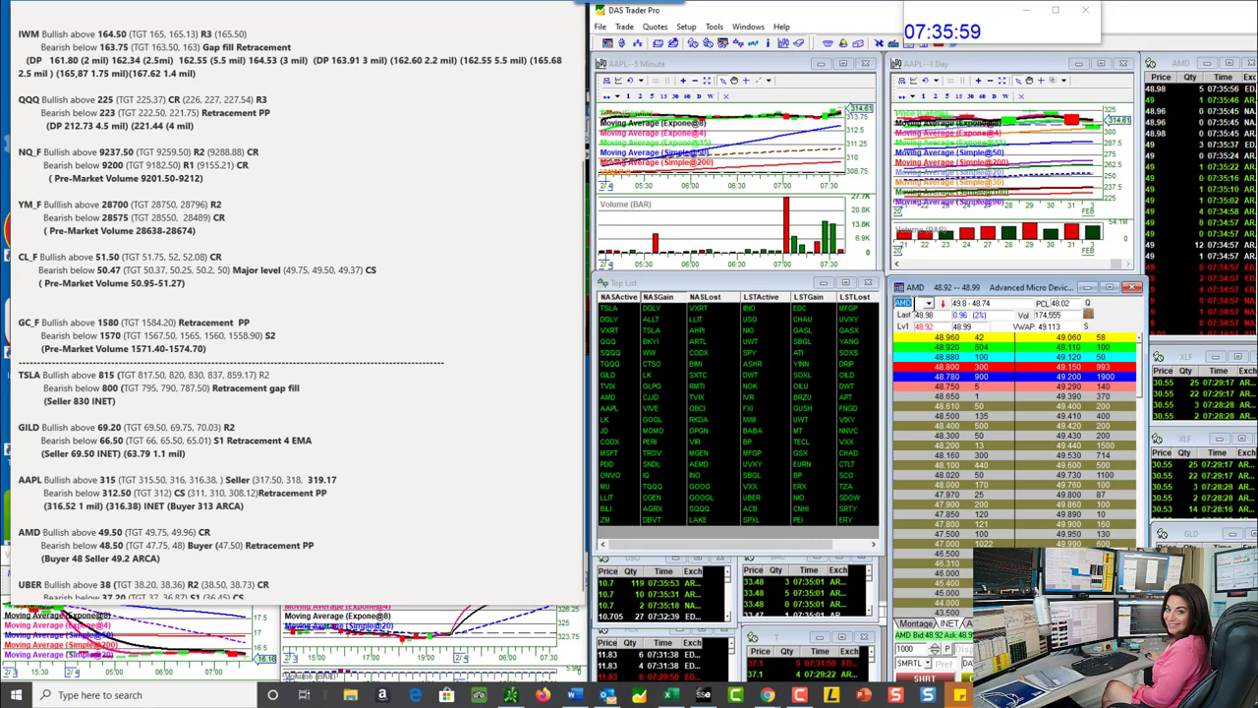
{"action": "left_click", "coordinate": [937, 286]}
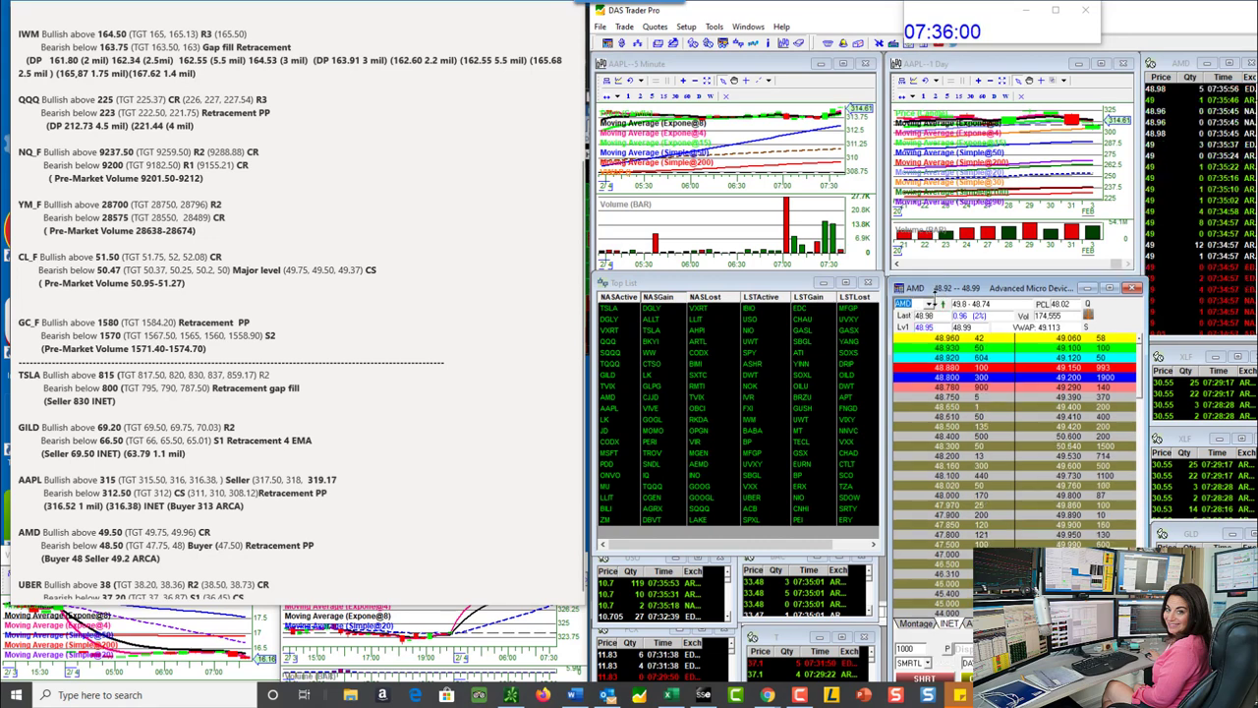
Load AMD in the linked quote window and charts.
{"action": "type", "text": "AMD"}
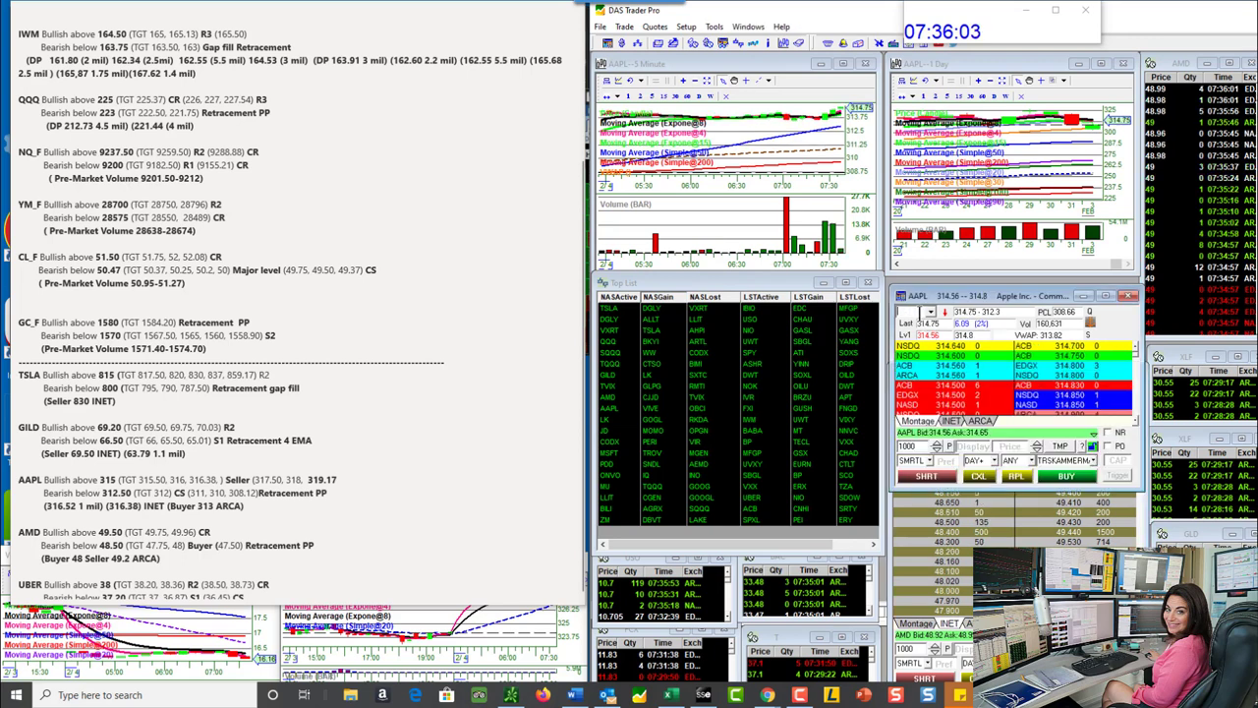
{"action": "key", "text": "Return"}
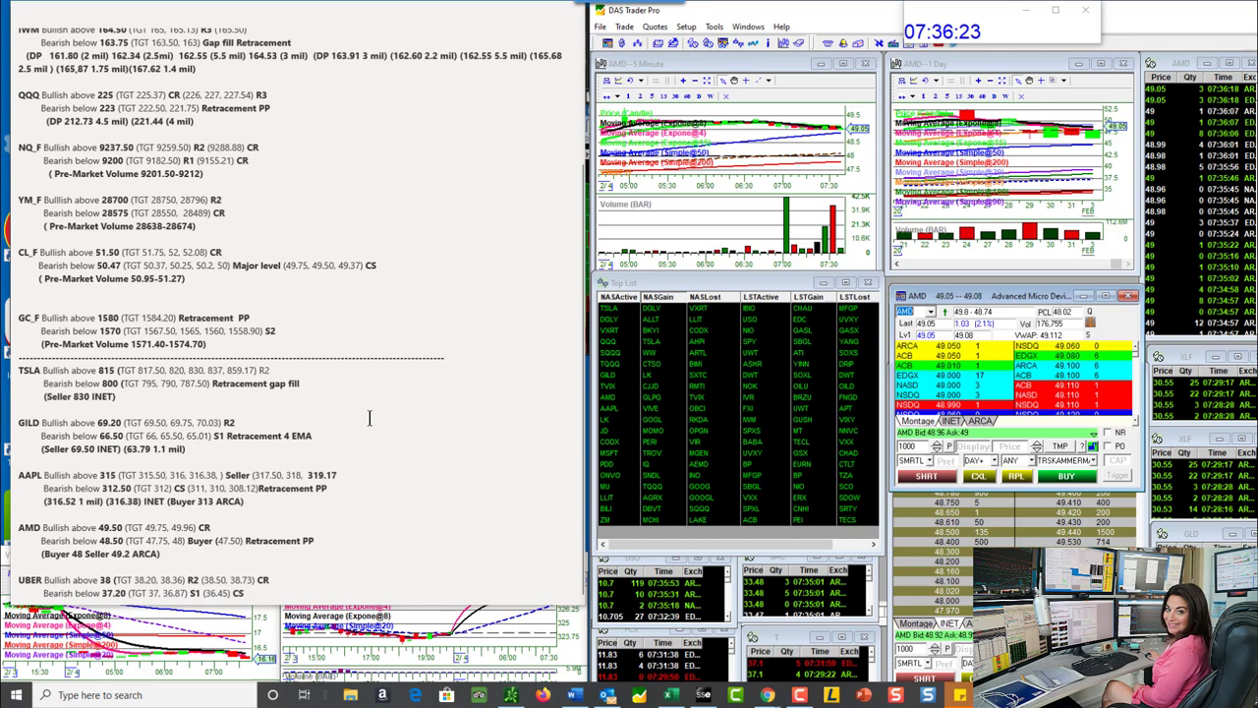
Replace the symbol in the linked quote window with UBER to load its quotes and charts.
{"action": "left_click", "coordinate": [905, 310]}
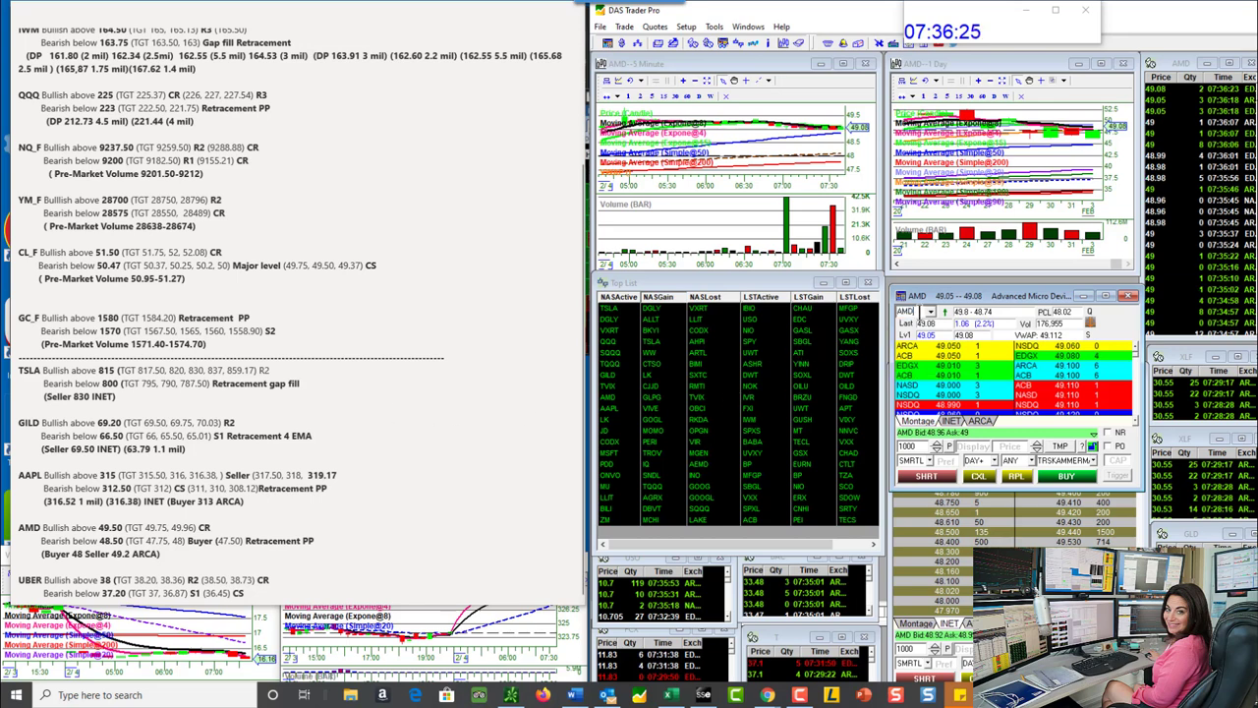
{"action": "key", "text": "BackSpace"}
{"action": "key", "text": "BackSpace"}
{"action": "key", "text": "BackSpace"}
{"action": "type", "text": "U"}
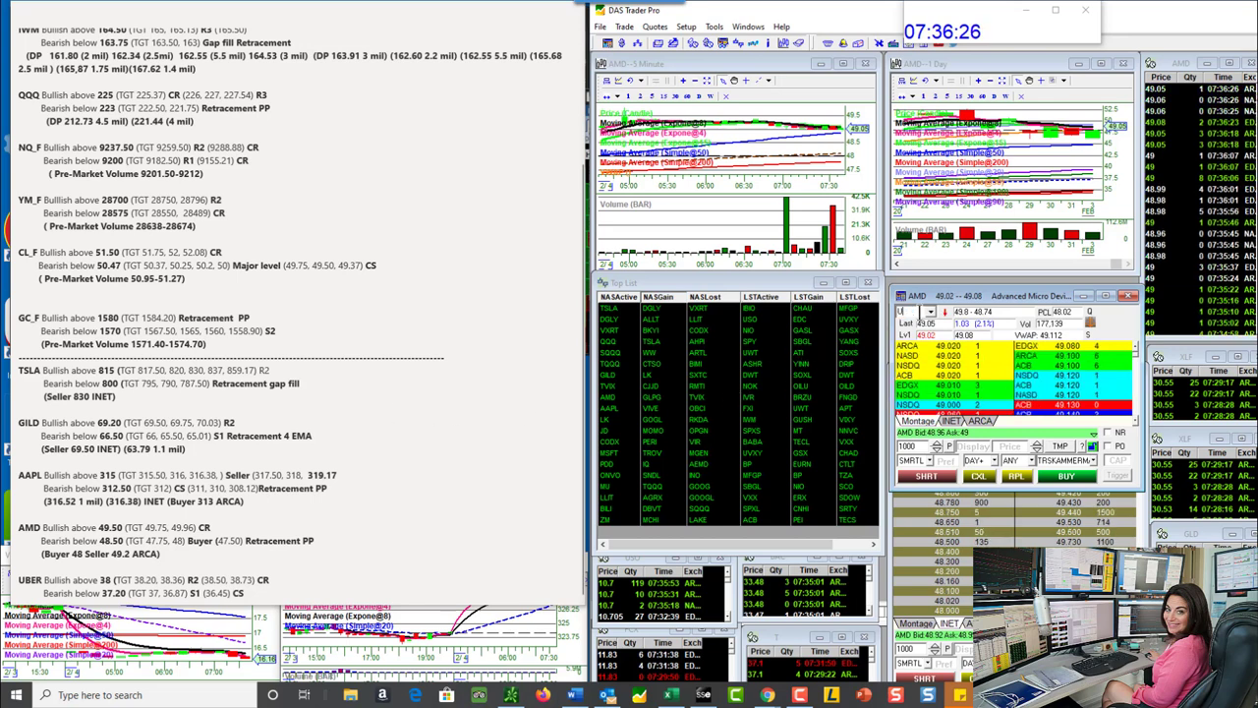
{"action": "type", "text": "BER"}
{"action": "key", "text": "Return"}
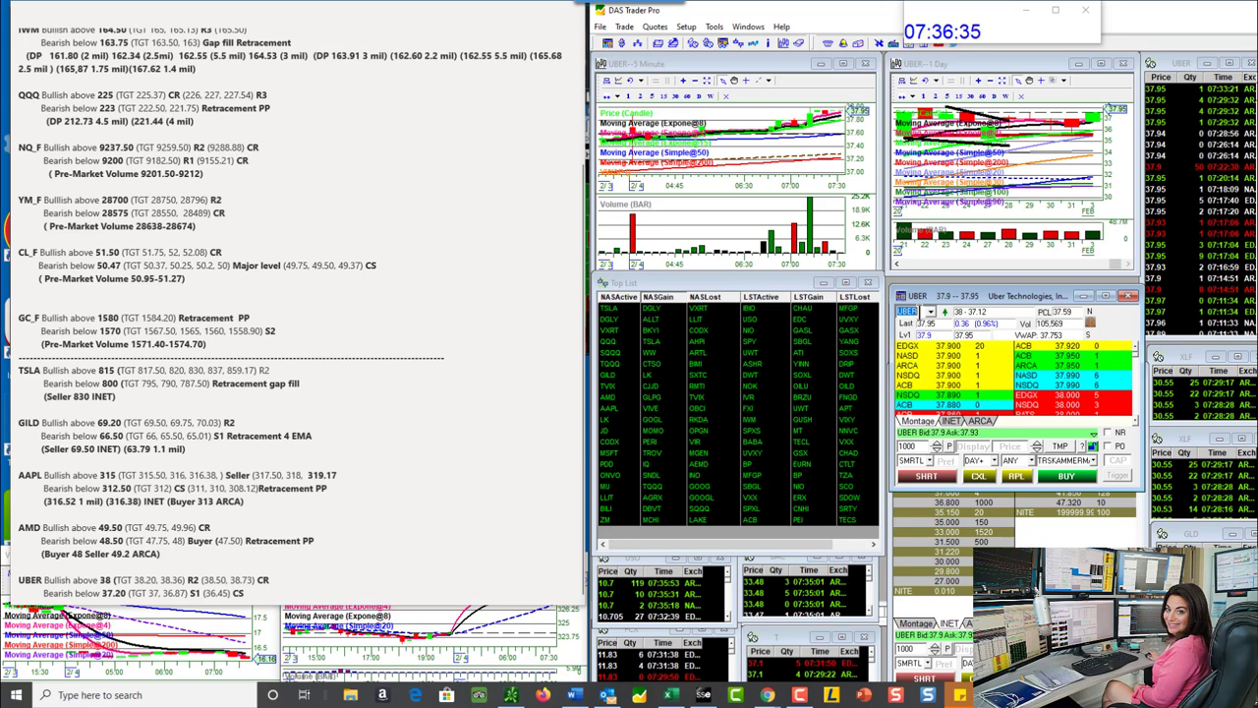
Extend the watchlist note slightly downward and return to its beginning at the February 4th, 2020 heading.
{"action": "left_click", "coordinate": [538, 611]}
{"action": "left_click", "coordinate": [471, 539]}
{"action": "scroll", "coordinate": [472, 539], "scroll_direction": "up", "scroll_amount": 4}
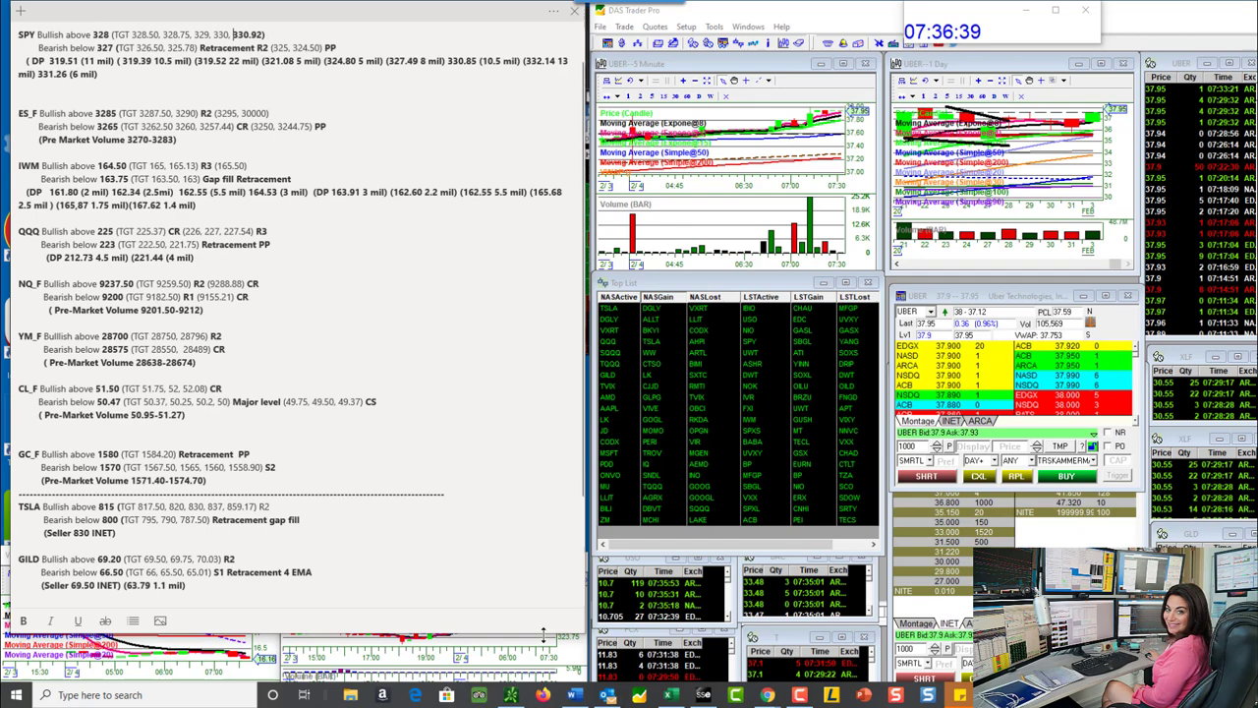
{"action": "scroll", "coordinate": [472, 539], "scroll_direction": "down", "scroll_amount": 3}
{"action": "scroll", "coordinate": [472, 538], "scroll_direction": "down", "scroll_amount": 1}
{"action": "scroll", "coordinate": [476, 531], "scroll_direction": "up", "scroll_amount": 4}
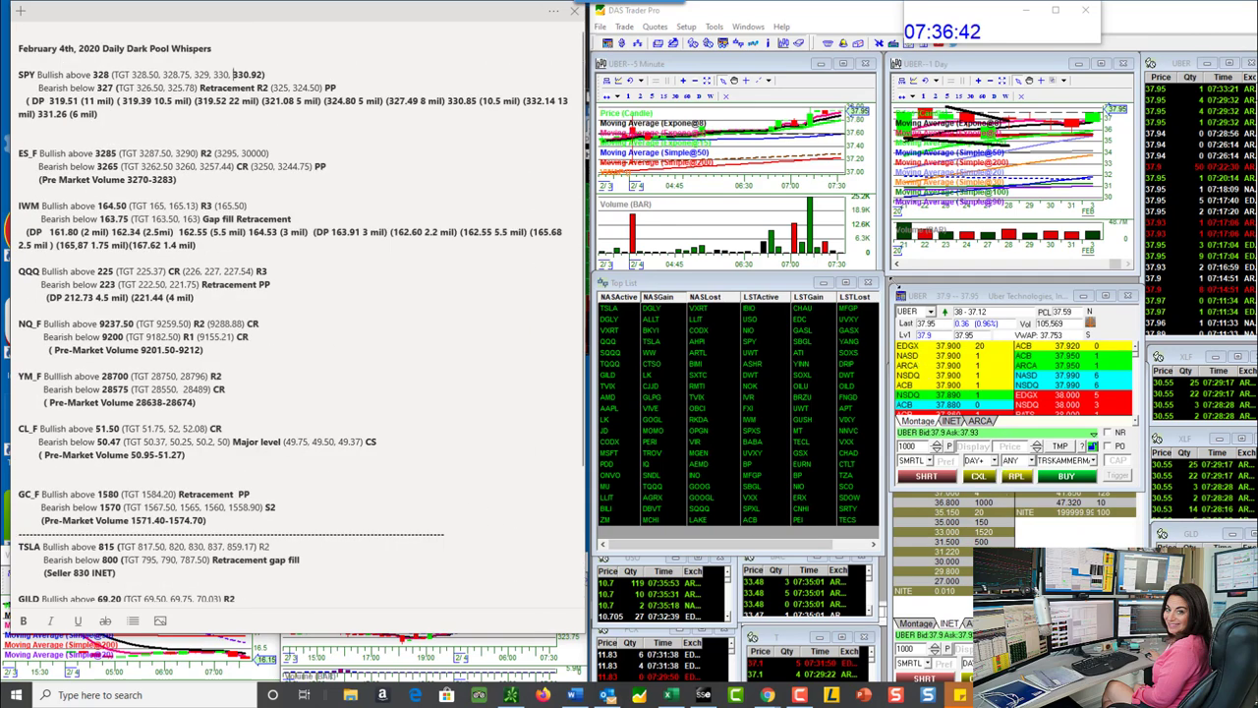
Enlarge the UBER quote window slightly from its upper corner and place the cursor in its symbol field.
{"action": "left_click_drag", "start_coordinate": [892, 292], "coordinate": [889, 280]}
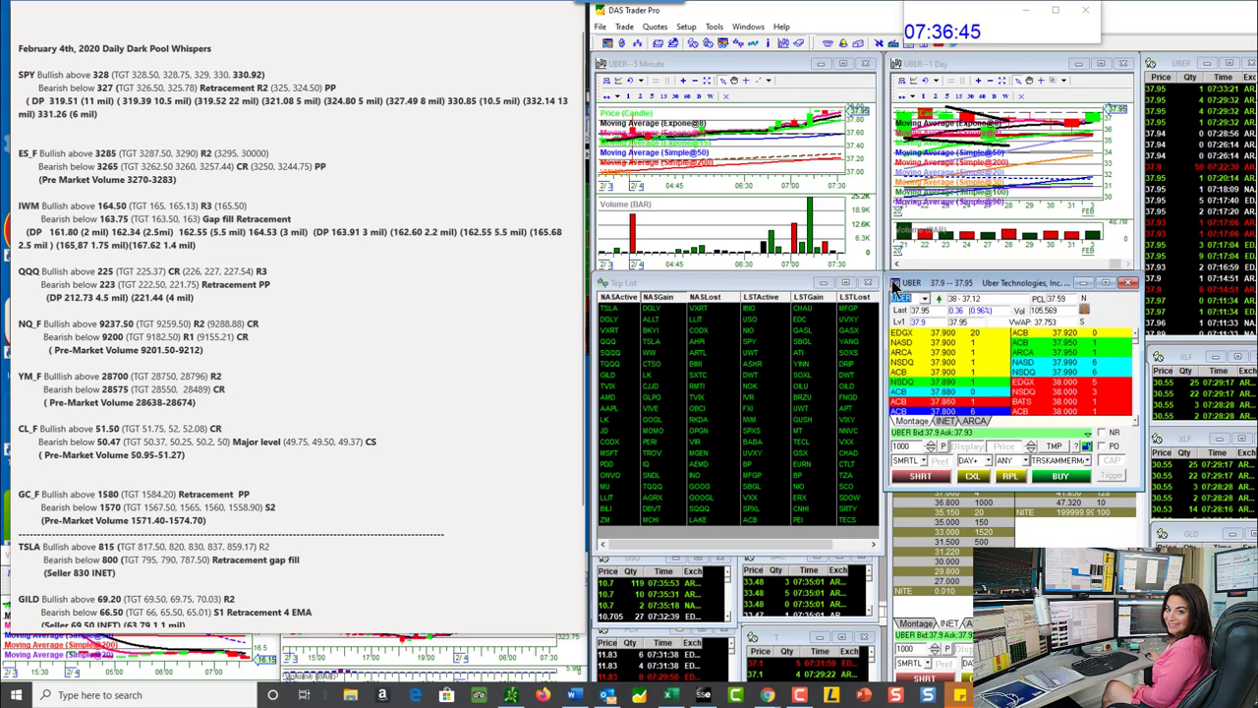
{"action": "left_click", "coordinate": [904, 298]}
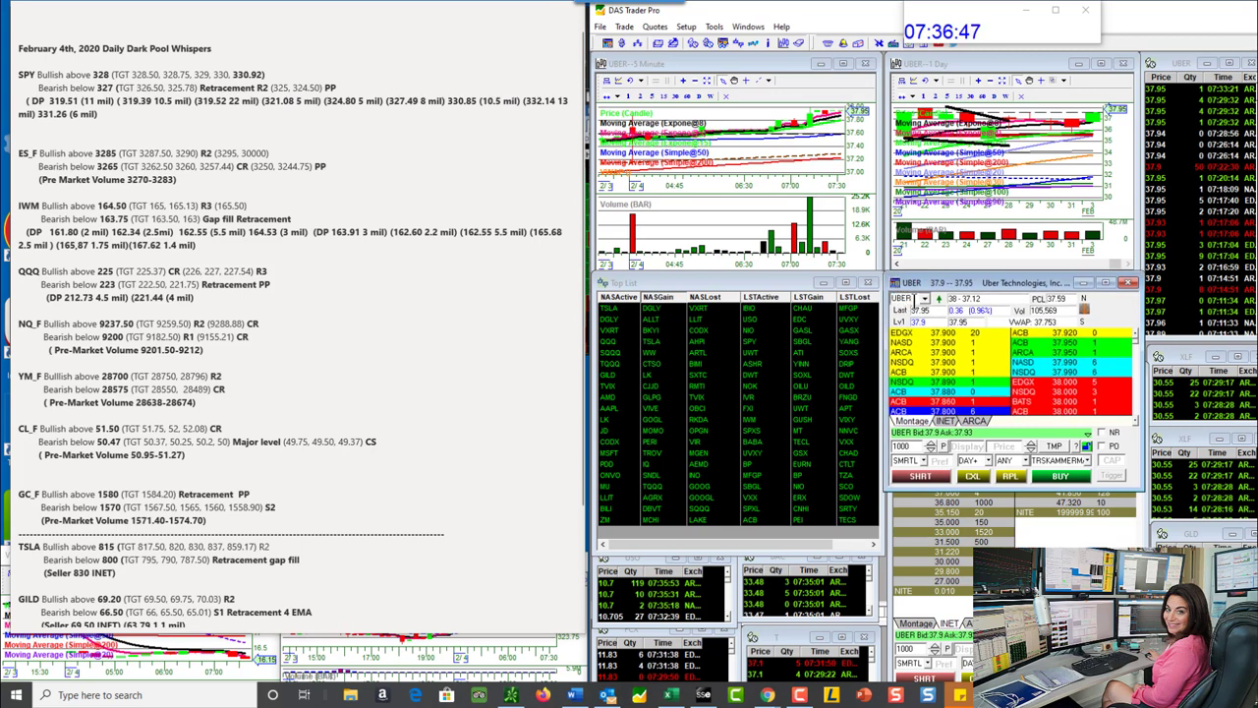